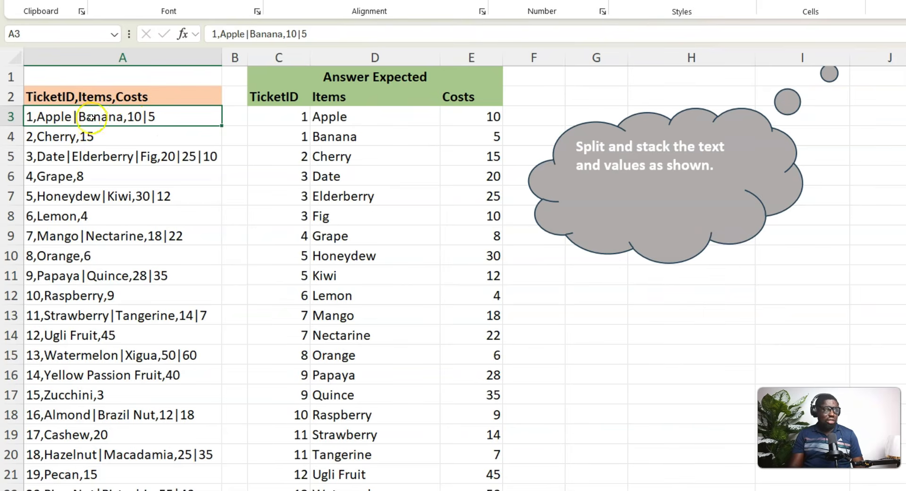
click(337, 118)
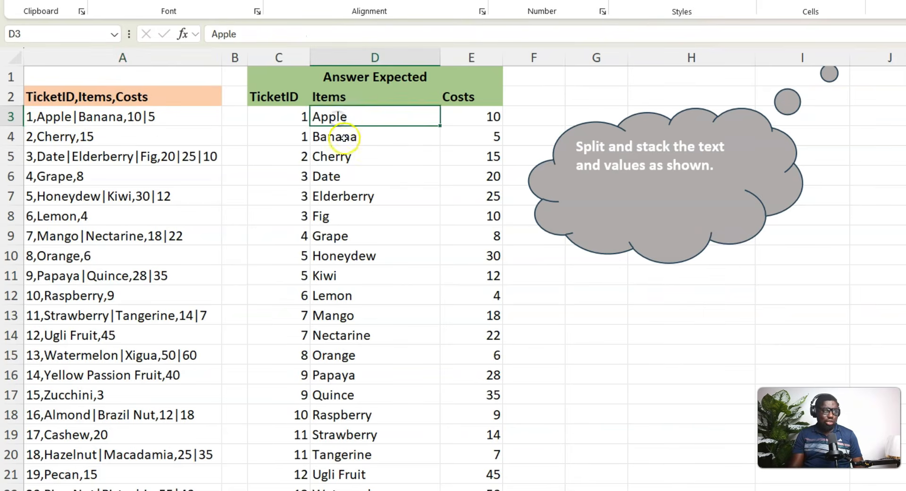
click(345, 137)
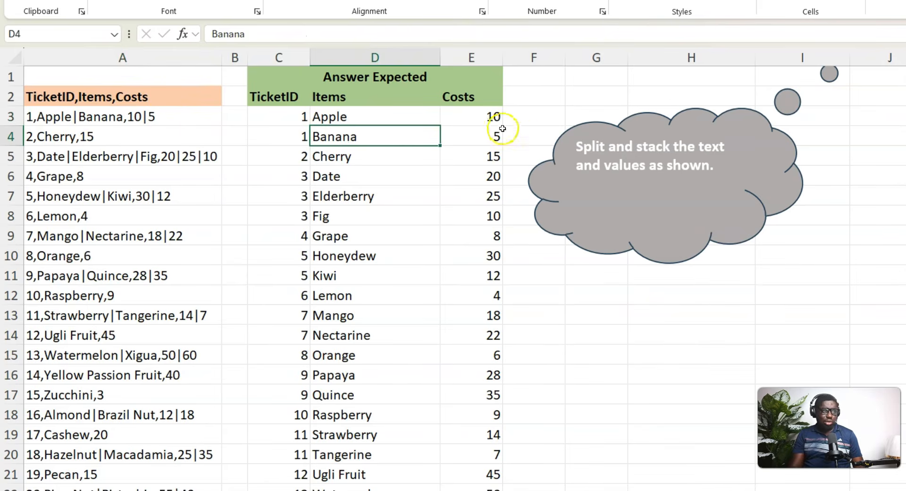
click(295, 117)
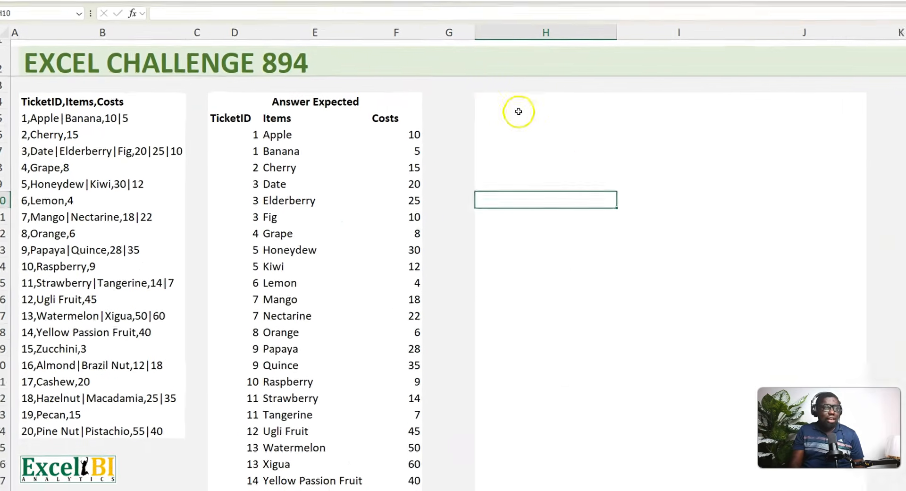
click(679, 146)
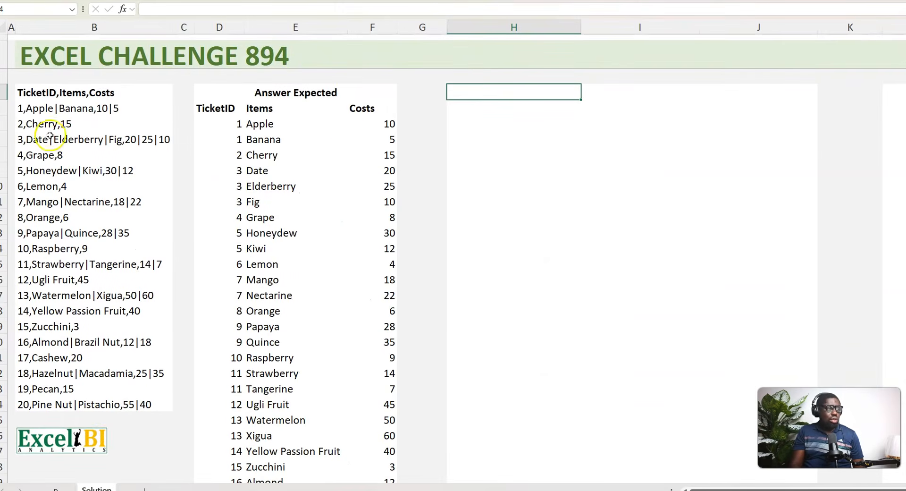
click(27, 139)
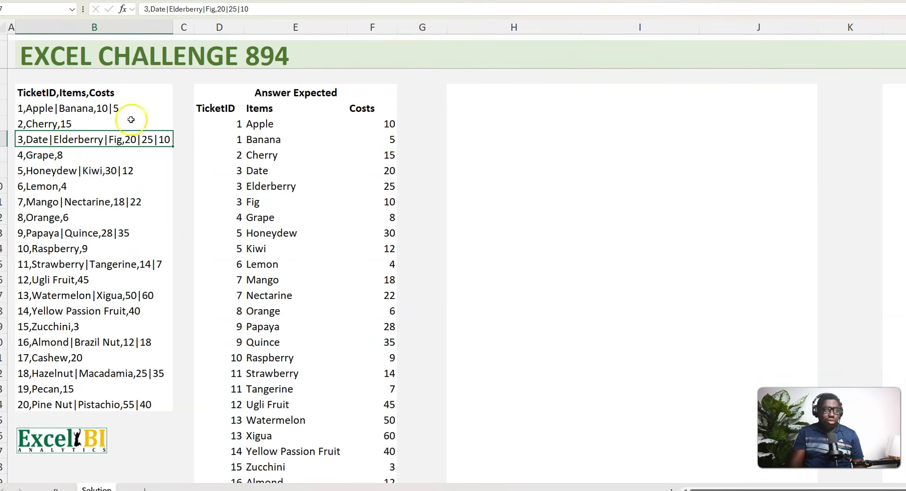
- Enter in H4 a TEXTSPLIT of B7 using "|" as column delimiter and "," as row delimiter
click(471, 95)
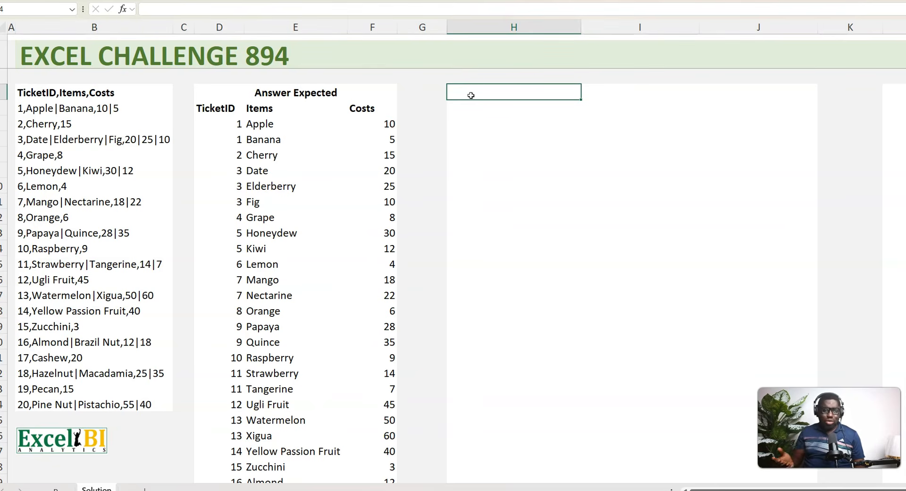
text(=textspl)
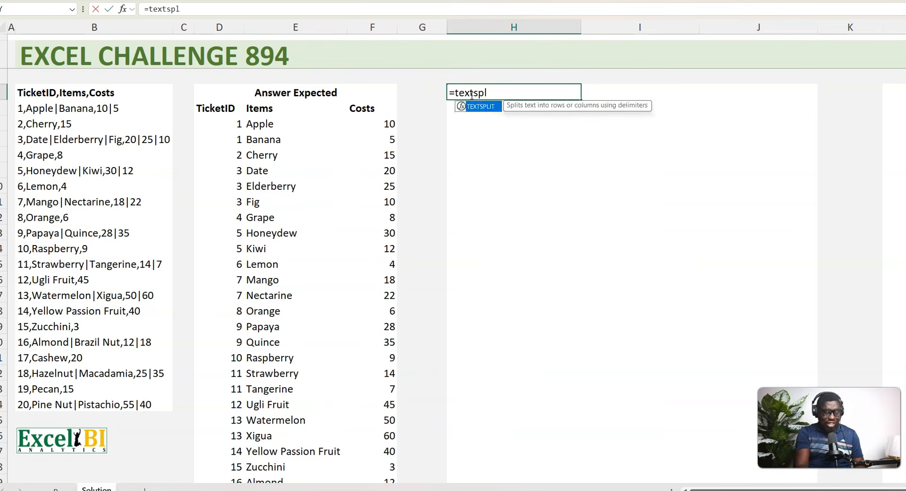
key(Tab)
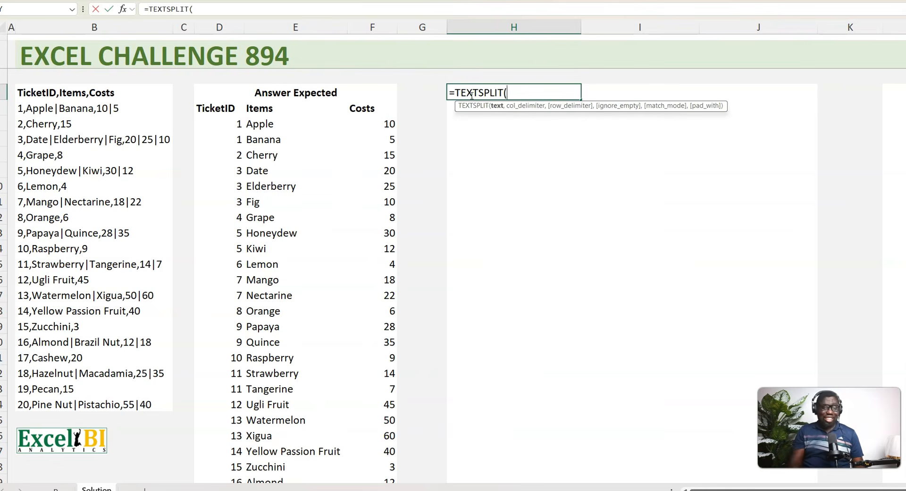
click(49, 139)
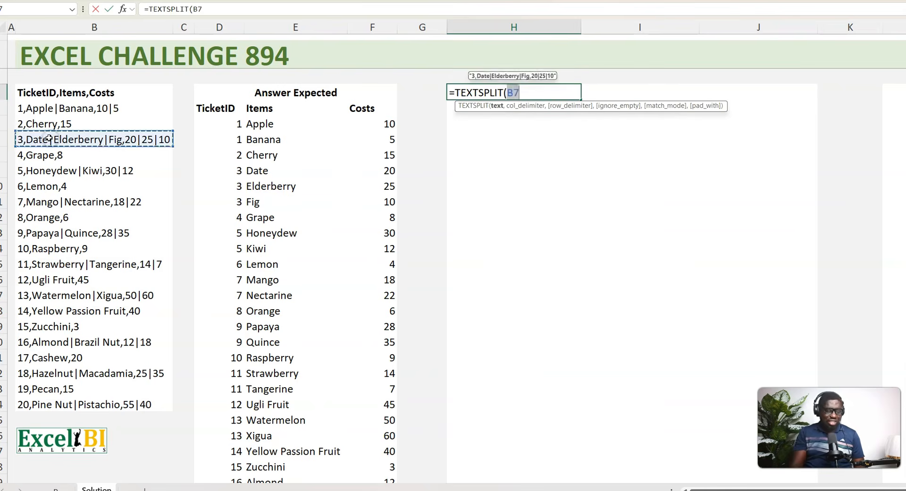
text(,"|",",")
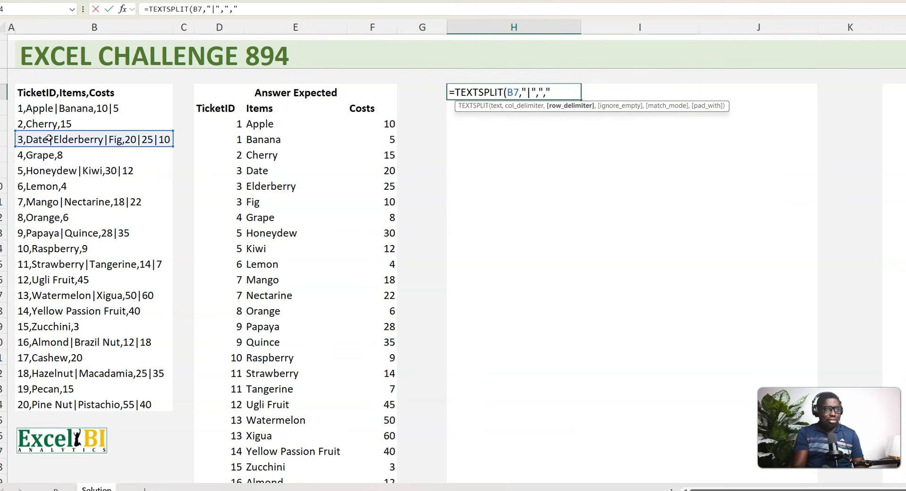
text())
key(Return)
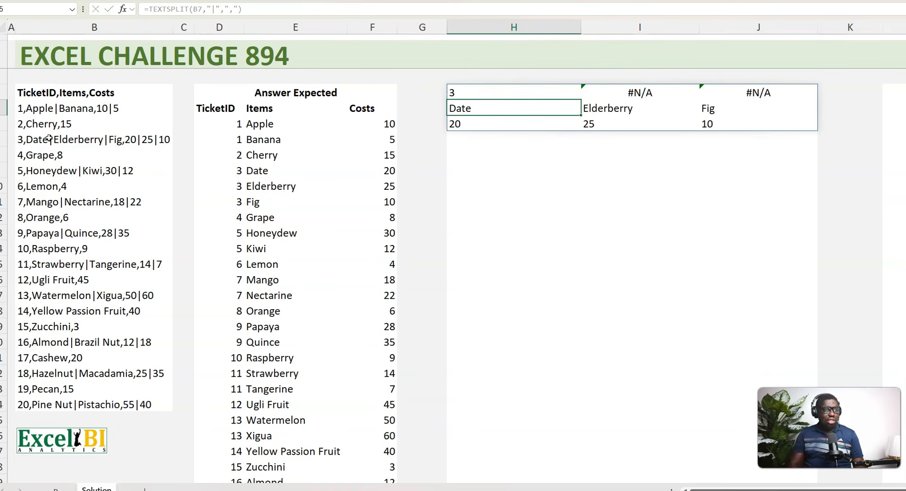
- Wrap the TEXTSPLIT formula in H4 in TRANSPOSE so ticket ID, items and costs are laid out in columns
click(463, 89)
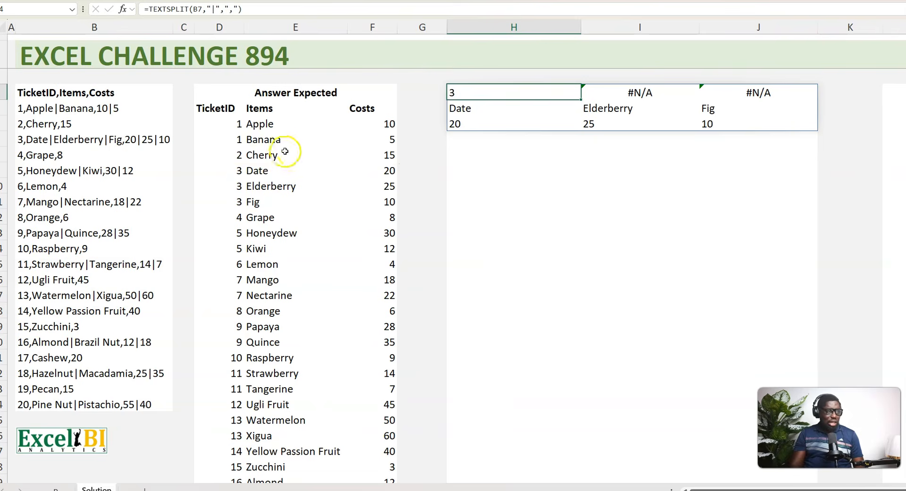
drag(236, 170, 372, 202)
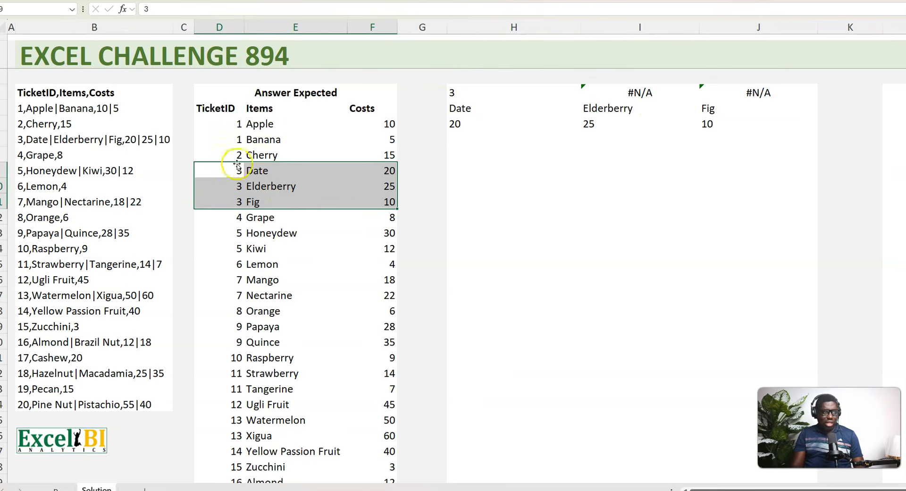
click(462, 93)
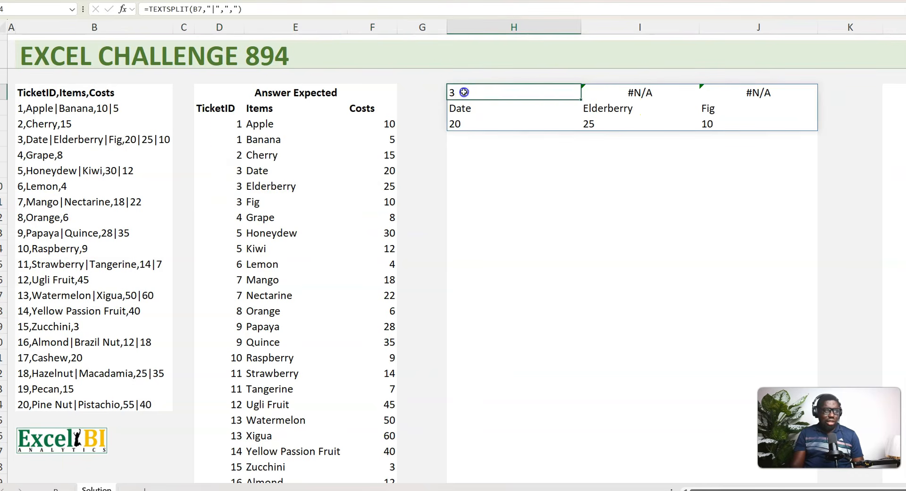
double_click(462, 92)
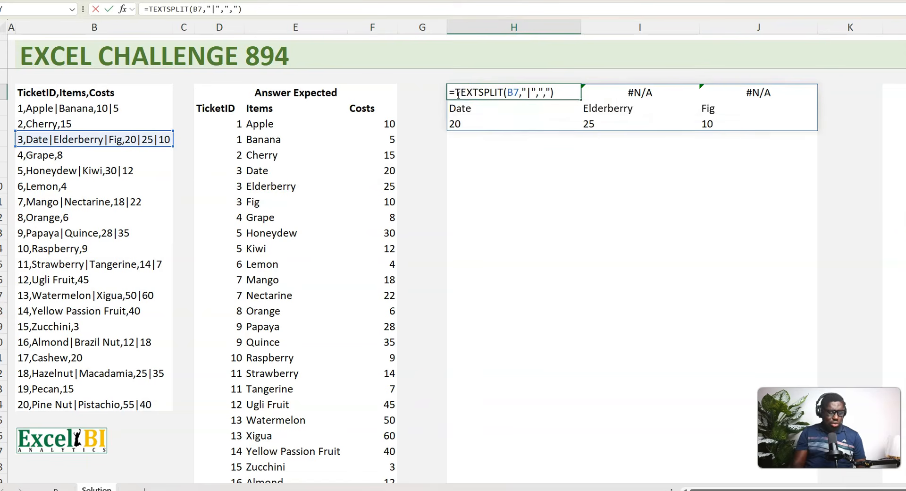
text(trans)
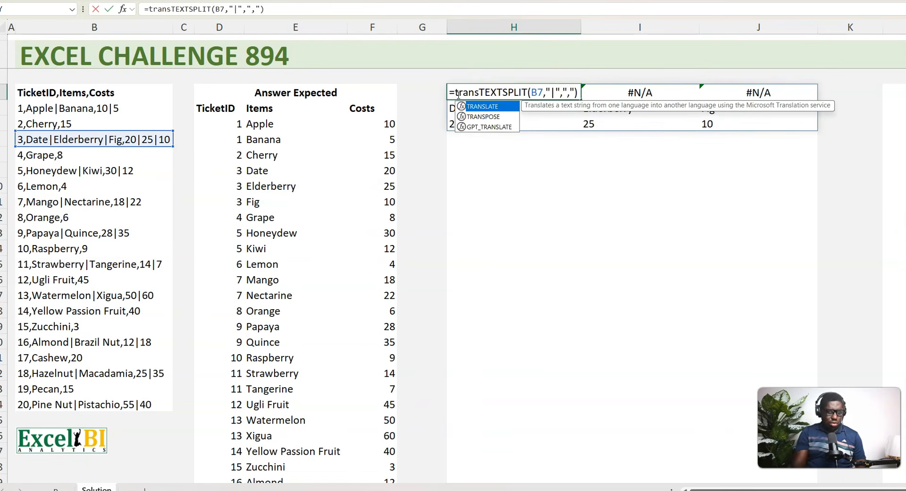
key(Down)
key(Tab)
click(627, 91)
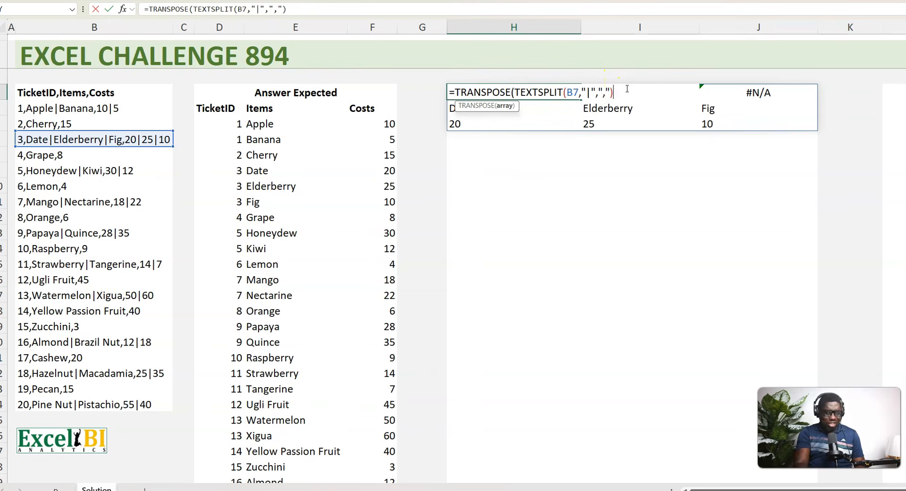
text())
key(Return)
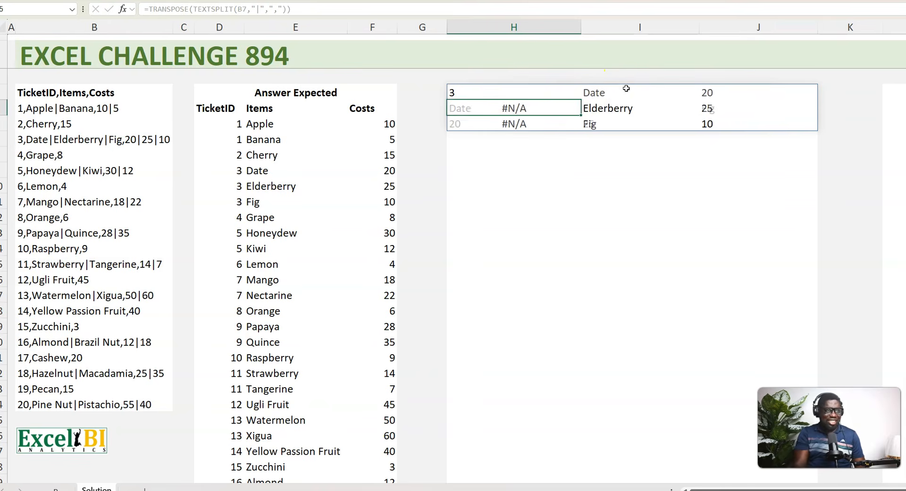
- Set TEXTSPLIT's pad_with argument in H4 to TEXTBEFORE(B7,",") so missing cells are filled with the ticket ID
click(566, 106)
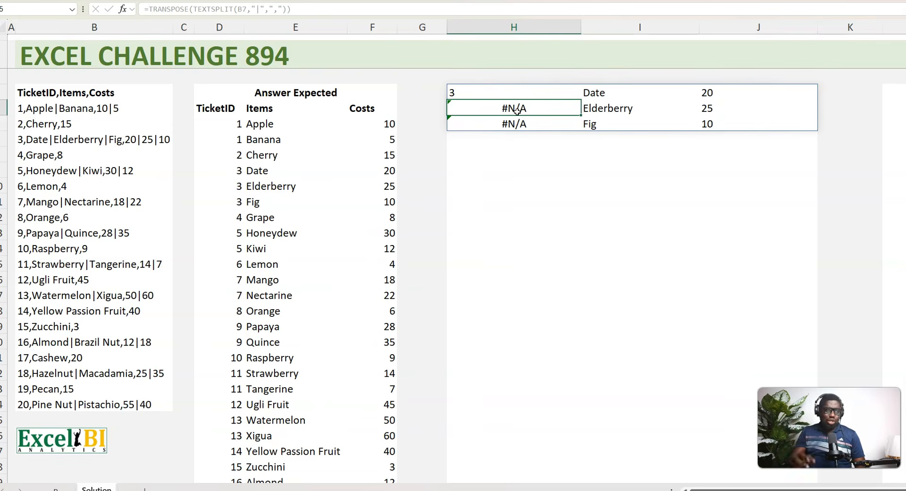
double_click(505, 92)
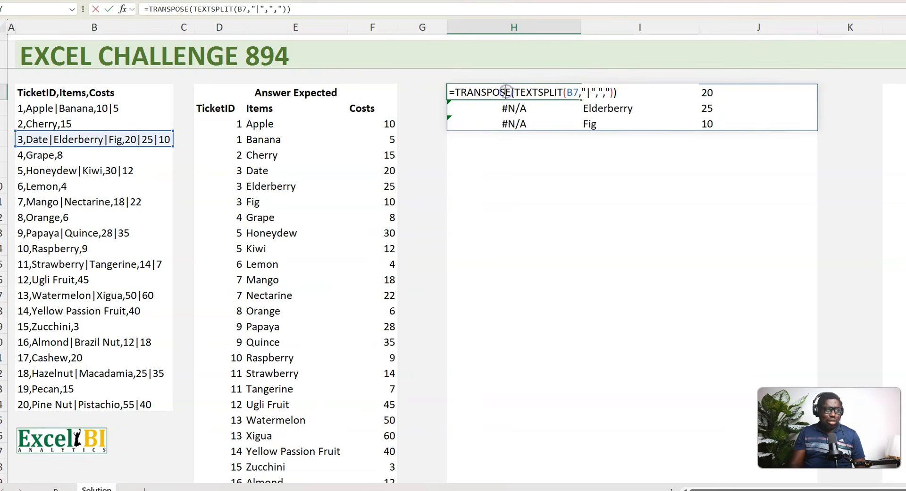
click(609, 93)
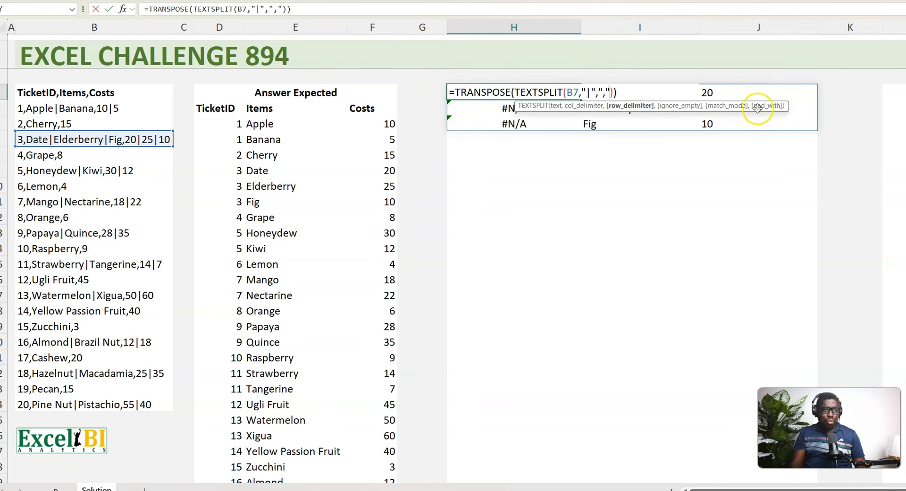
text(,,,)
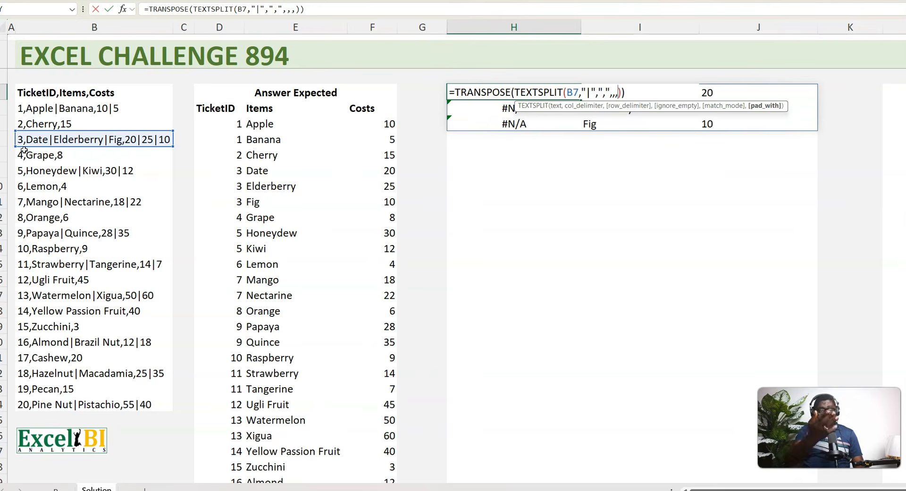
text(textbef)
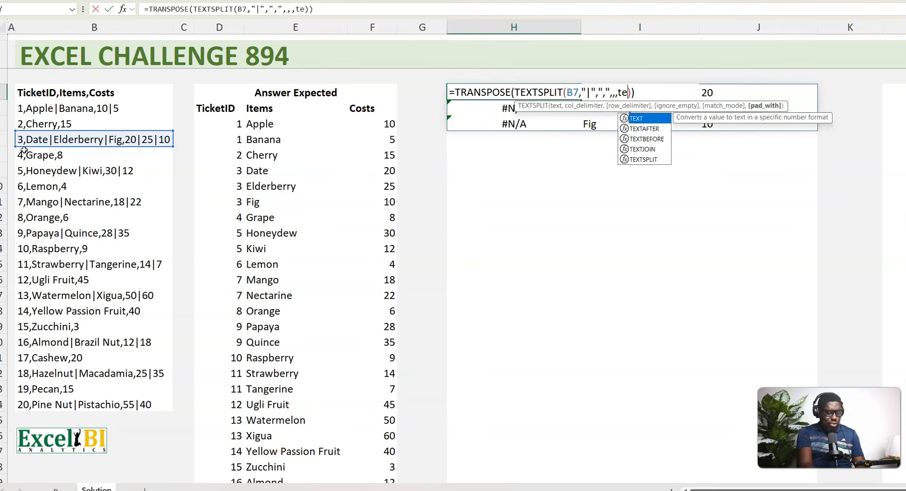
key(Tab)
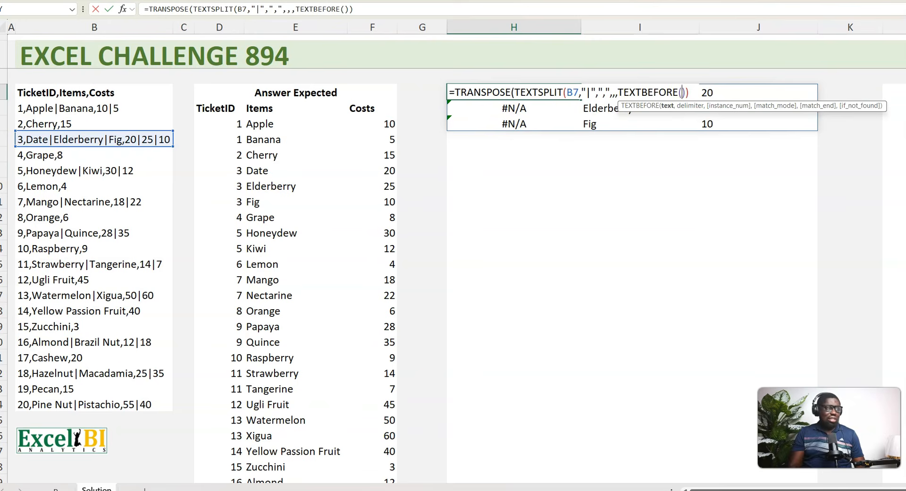
click(52, 140)
text(,"|",",)
text(",")
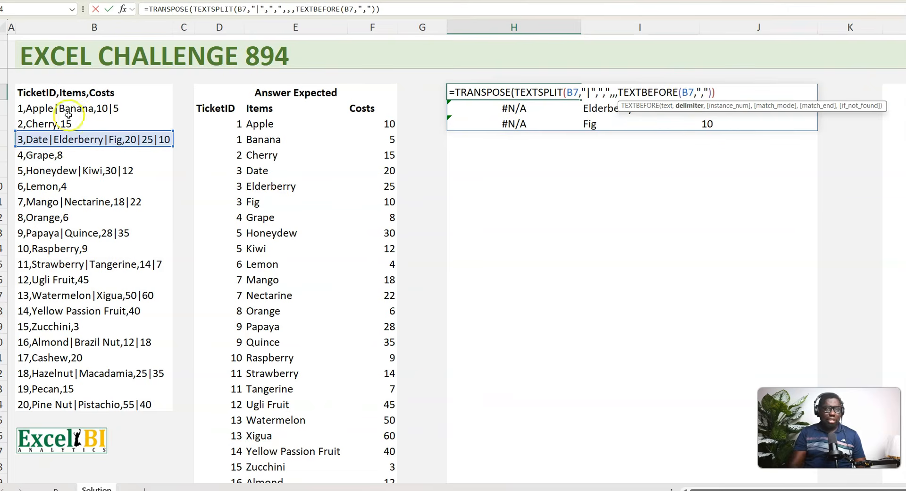
click(722, 92)
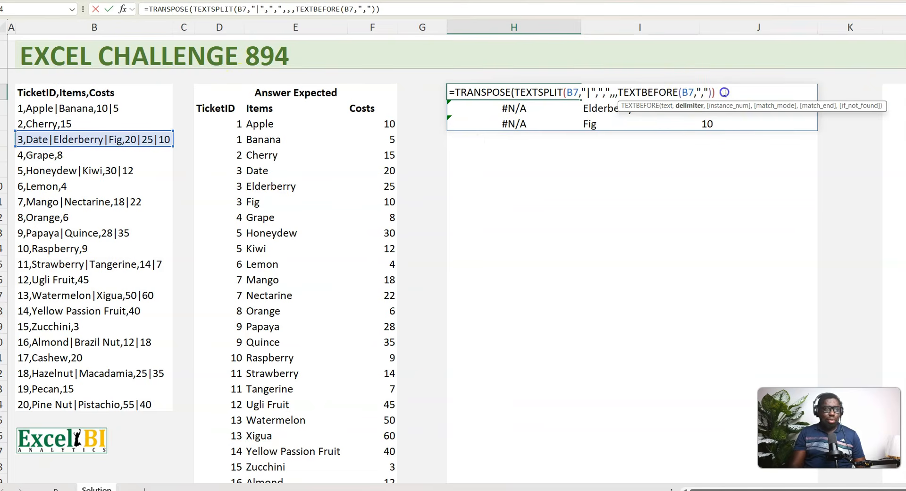
text())
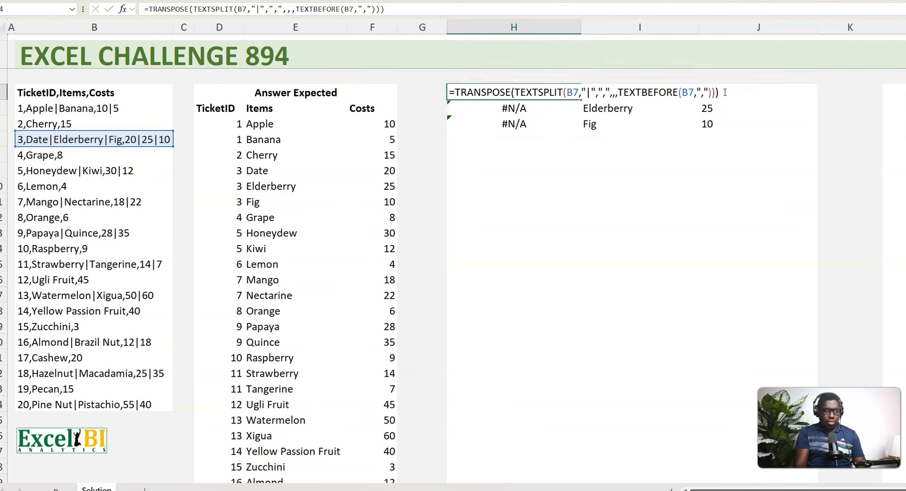
key(ctrl+Return)
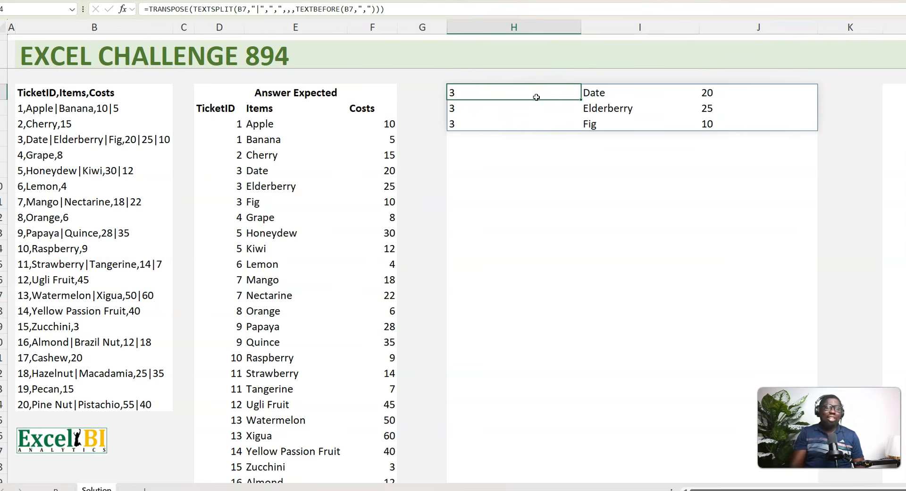
- Copy the text of the H4 formula without its equals sign and leave the cell's formula as it is
drag(149, 9, 391, 11)
key(ctrl+c)
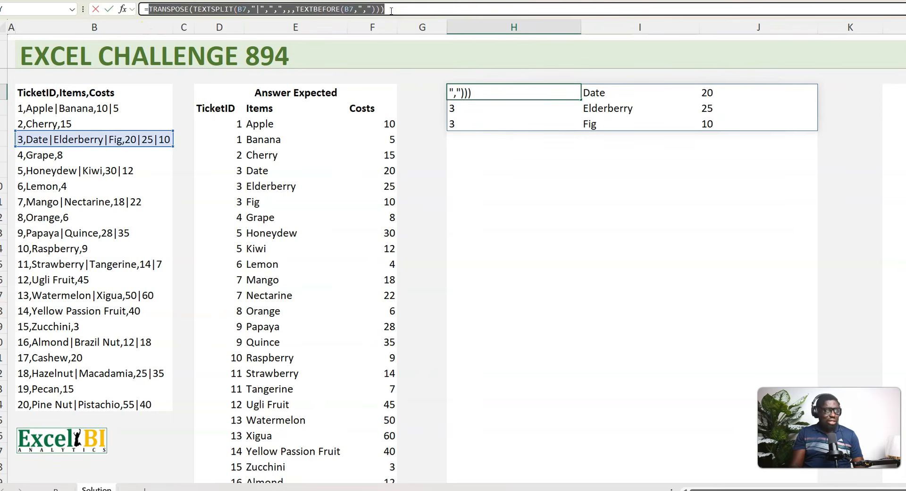
key(Escape)
- Start a REDUCE formula in H8 with the headers in D5:F5 converted to the constant array {"TicketID","Items","Costs"} as initial value
click(487, 156)
text(=reduce)
key(Tab)
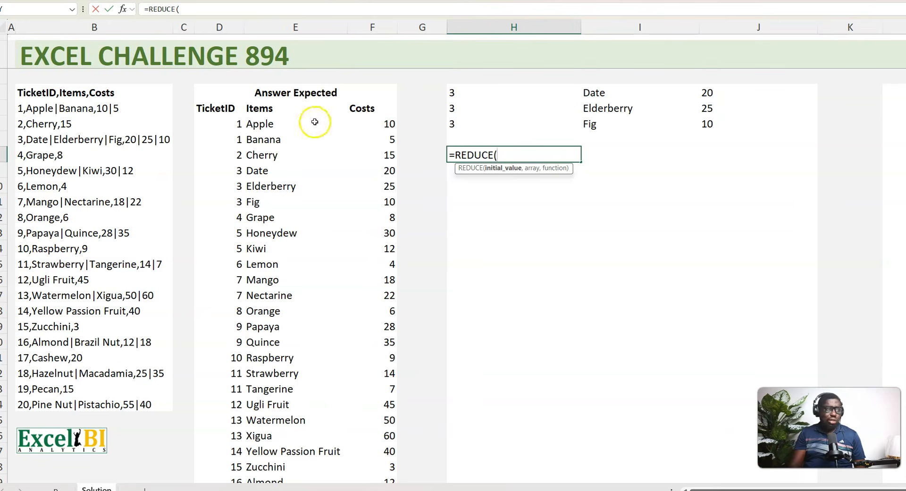
drag(217, 110, 357, 108)
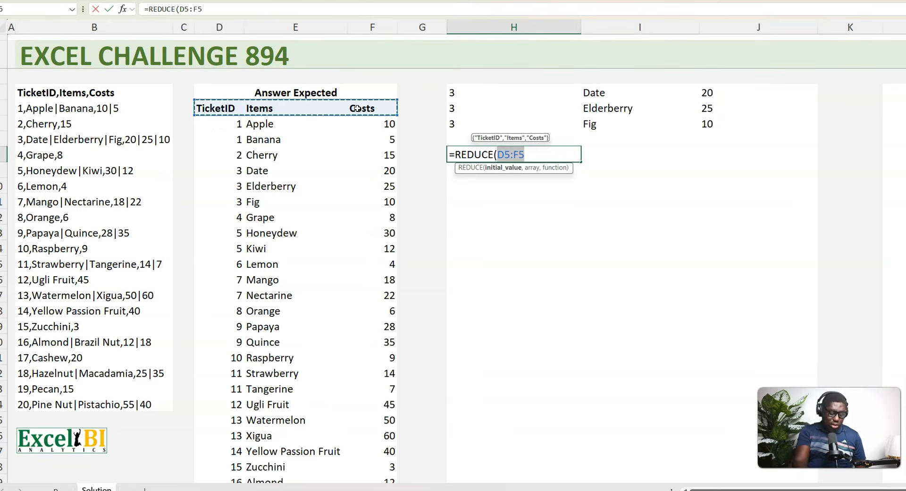
key(F9)
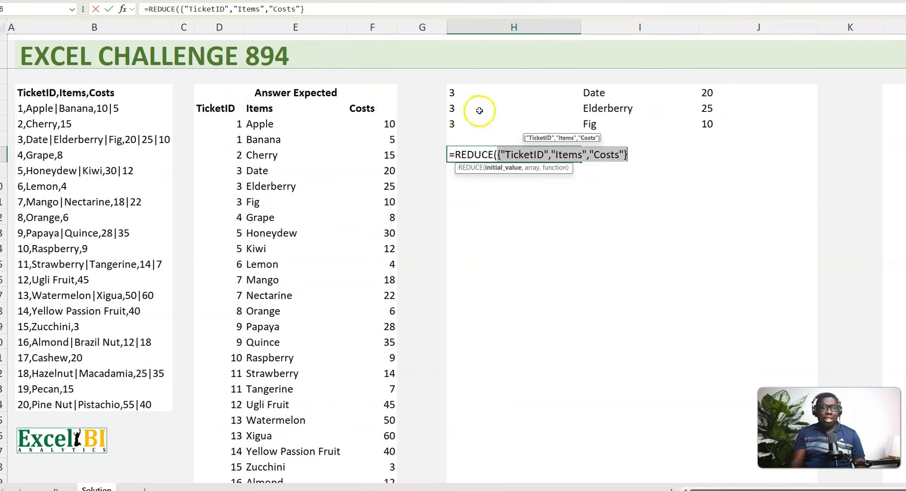
click(644, 156)
text(,)
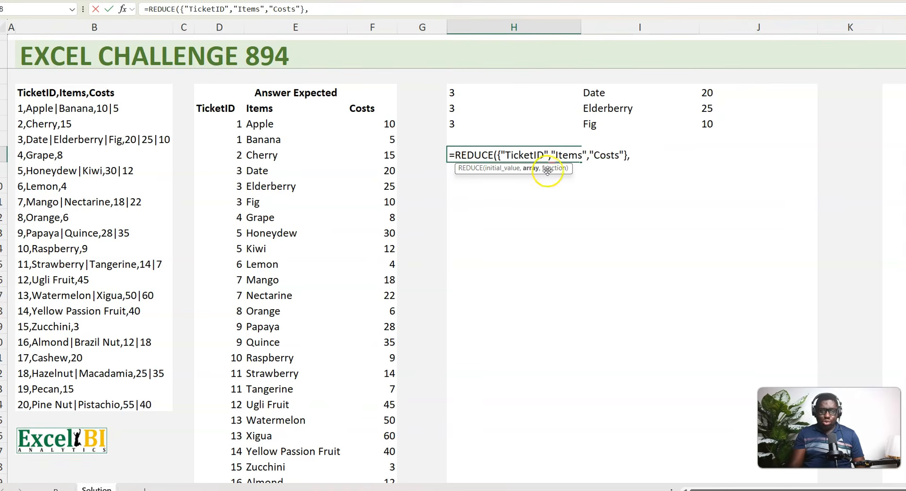
- Set B5:B24 as REDUCE's array and begin its function on a new formula line as a LAMBDA with parameters a and b
click(121, 109)
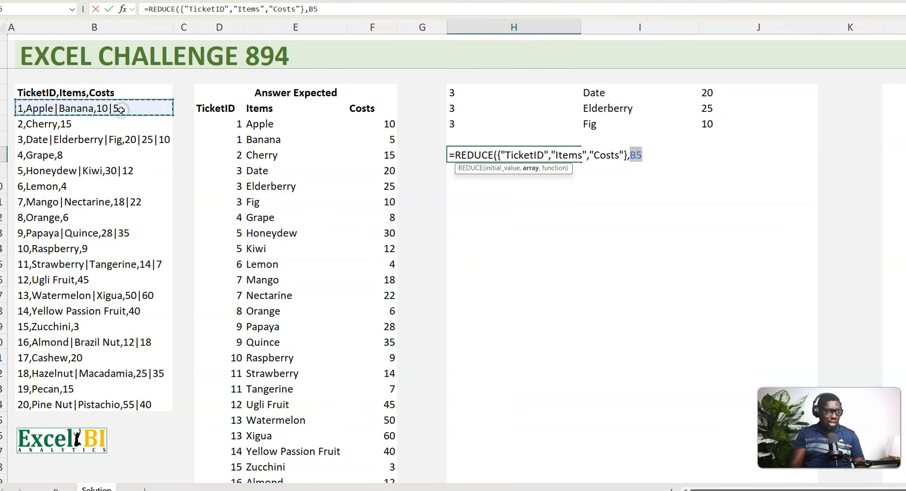
key(ctrl+shift+Down)
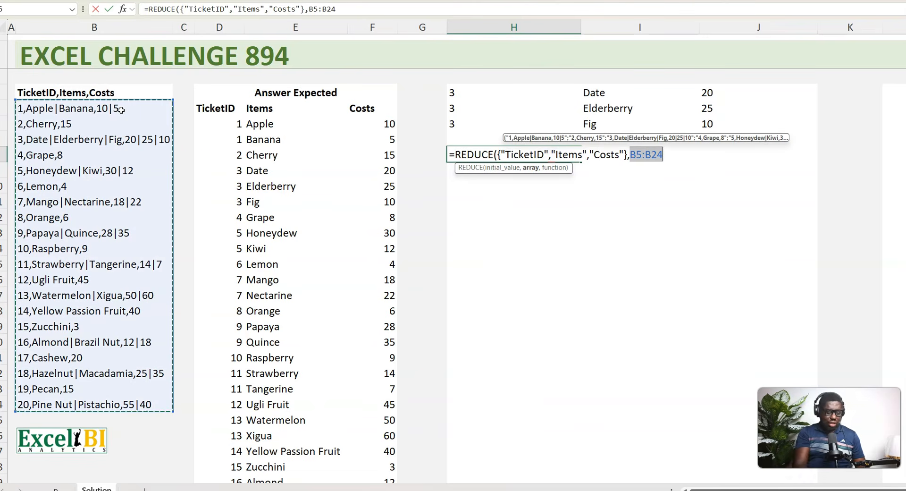
text(,)
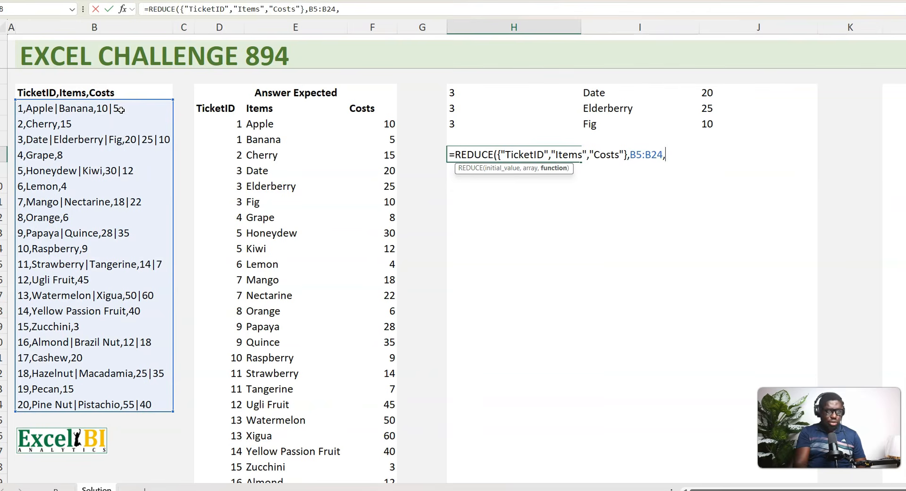
key(alt+Return)
text(lambda)
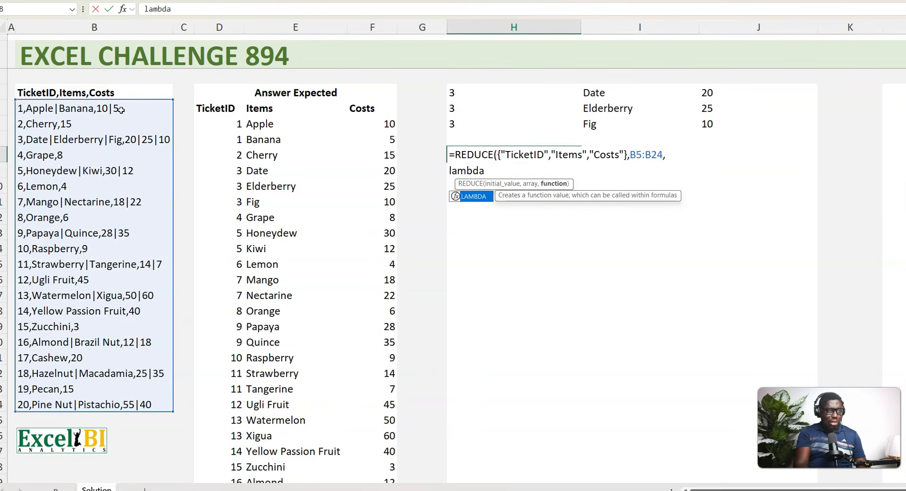
key(Tab)
text(a,b)
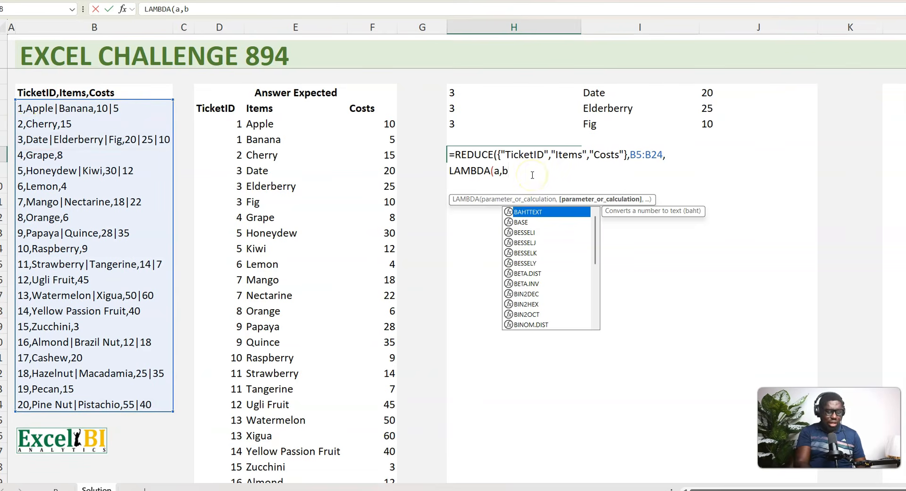
text(,)
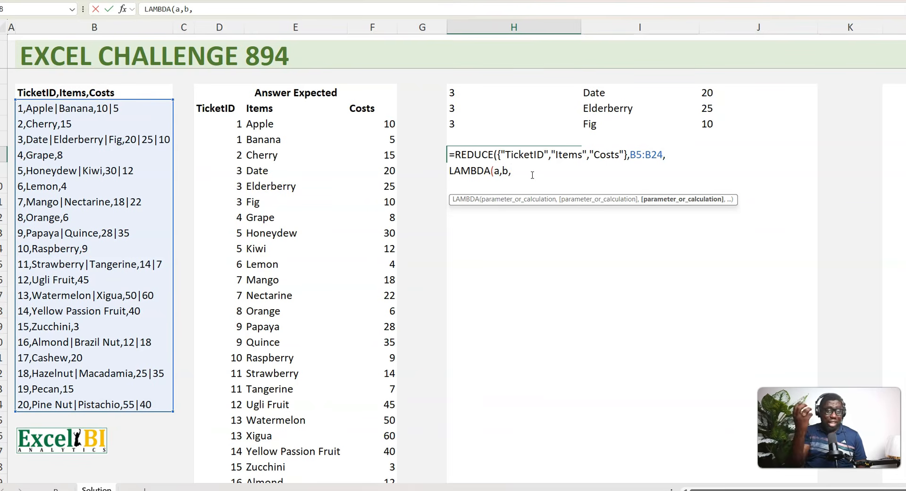
- Make the LAMBDA's calculation a VSTACK of a and the copied TRANSPOSE(TEXTSPLIT(...)) expression
text(vstack)
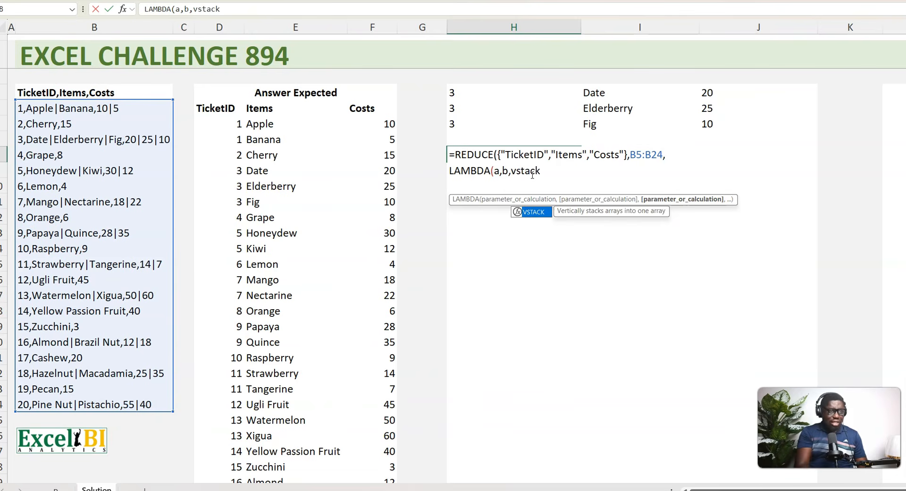
key(Tab)
text(a)
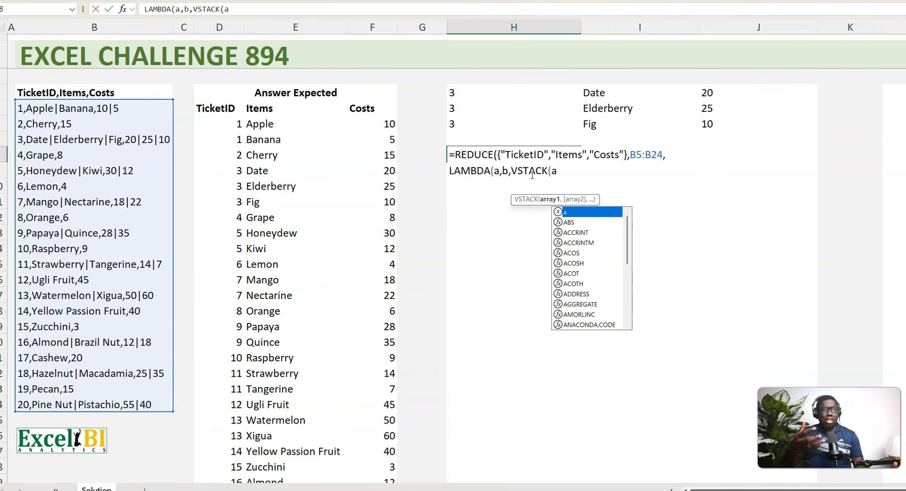
text(,)
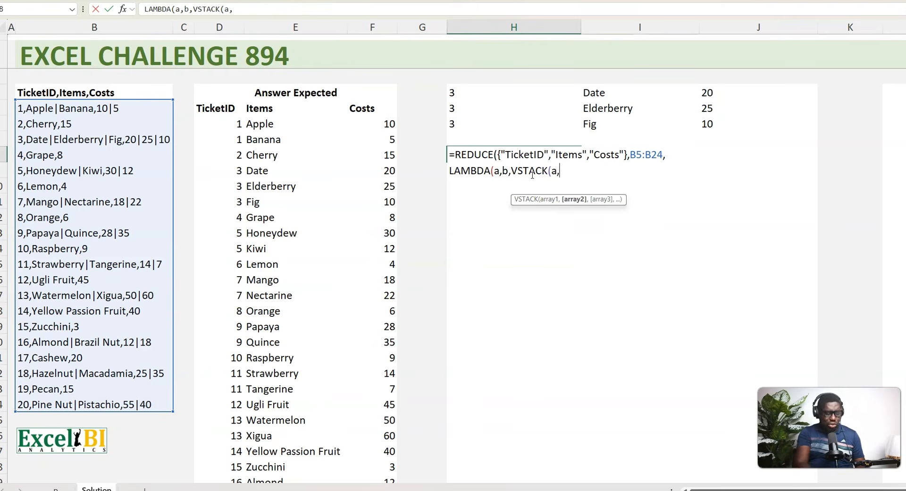
key(ctrl+v)
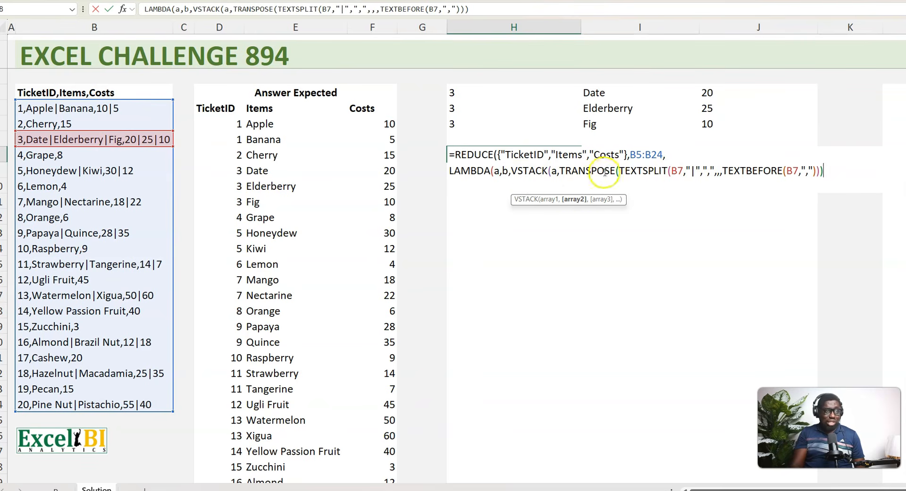
- Replace both B7 references in the pasted expression with b, close the open parentheses and commit the REDUCE formula in H8
click(683, 170)
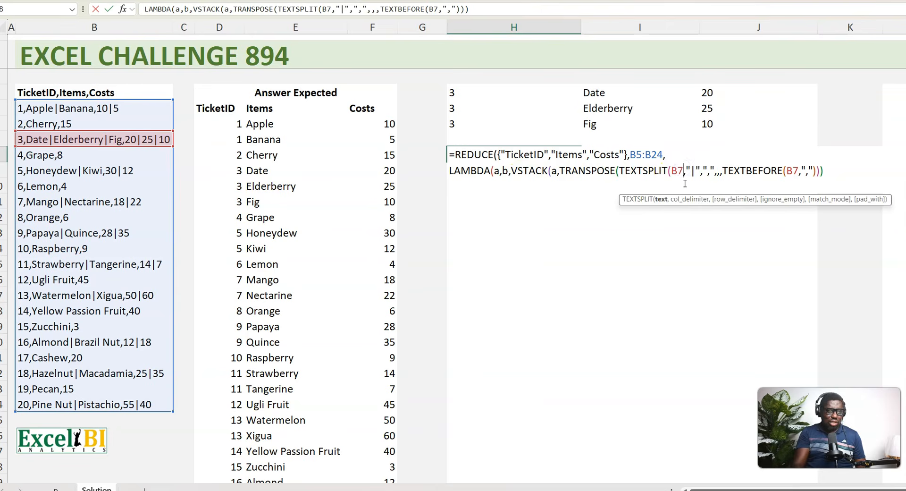
key(BackSpace)
key(BackSpace)
text(b)
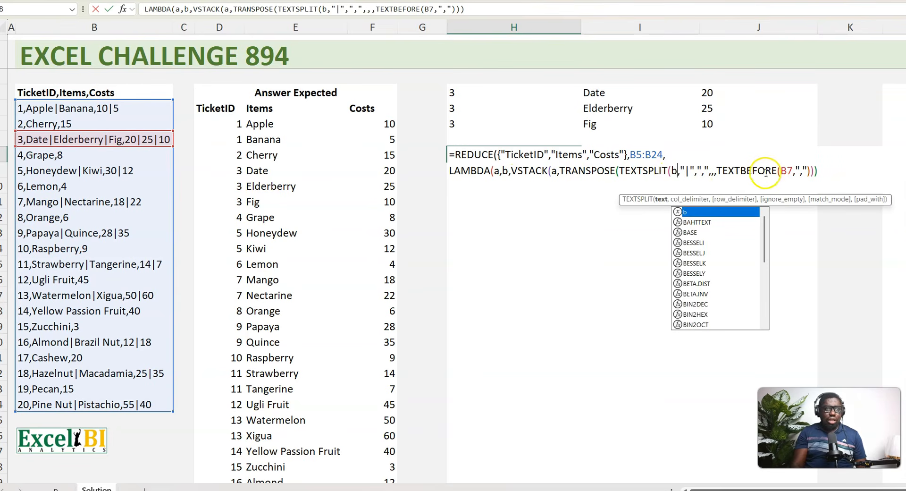
click(793, 173)
key(BackSpace)
key(BackSpace)
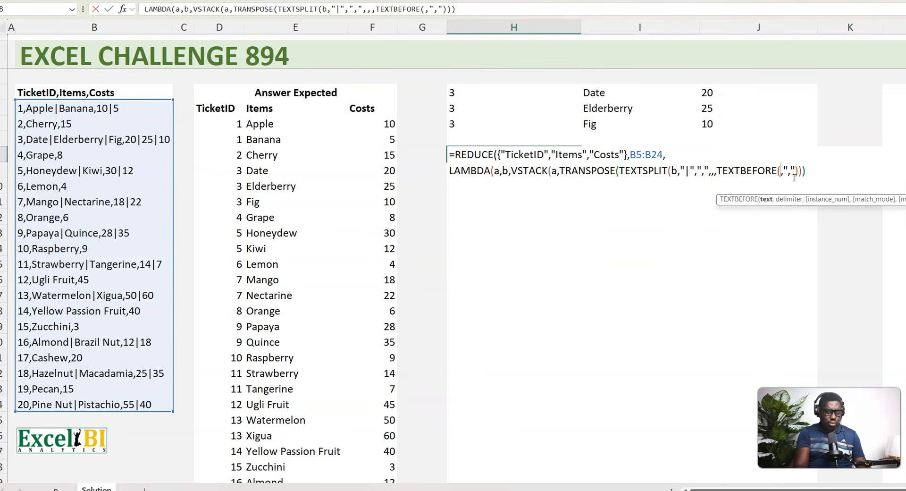
text(b)
click(825, 171)
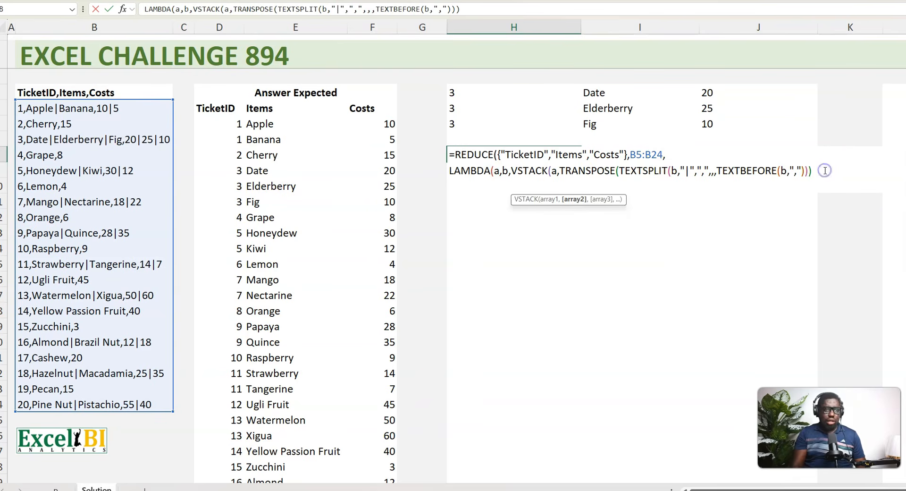
text())
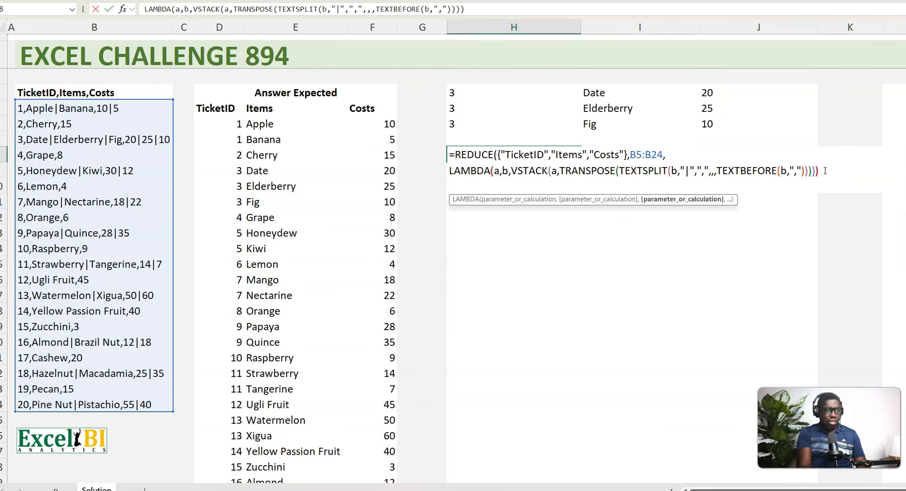
text())
key(ctrl+Return)
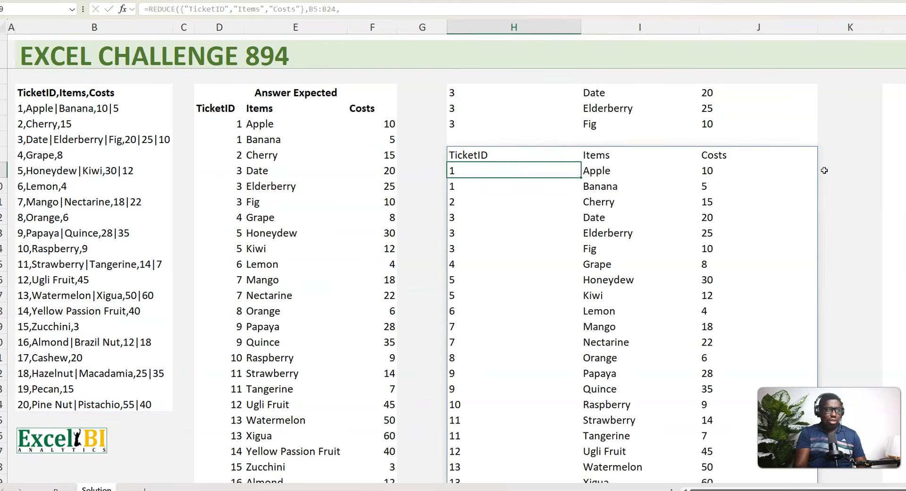
- Examine the full REDUCE result and its formula, selecting H9:H13 and J9:J13 to check whether ticket IDs and costs are stored as numbers
key(ctrl+Down)
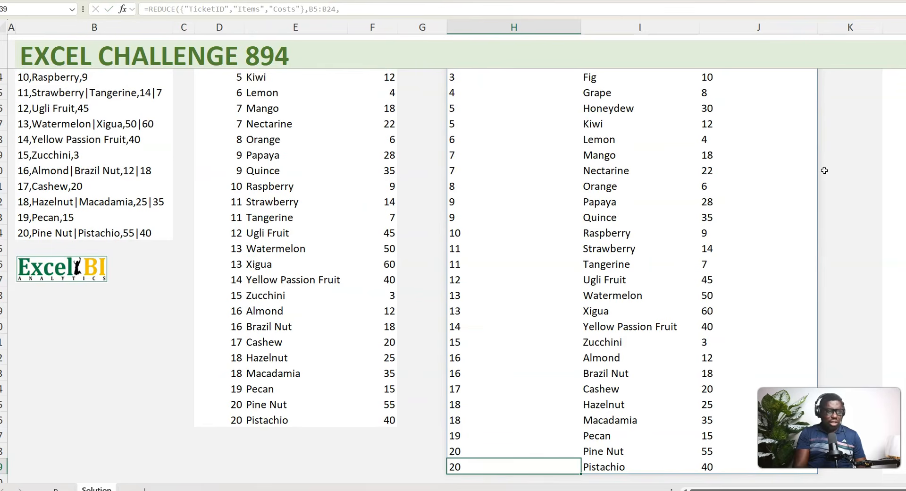
key(ctrl+Up)
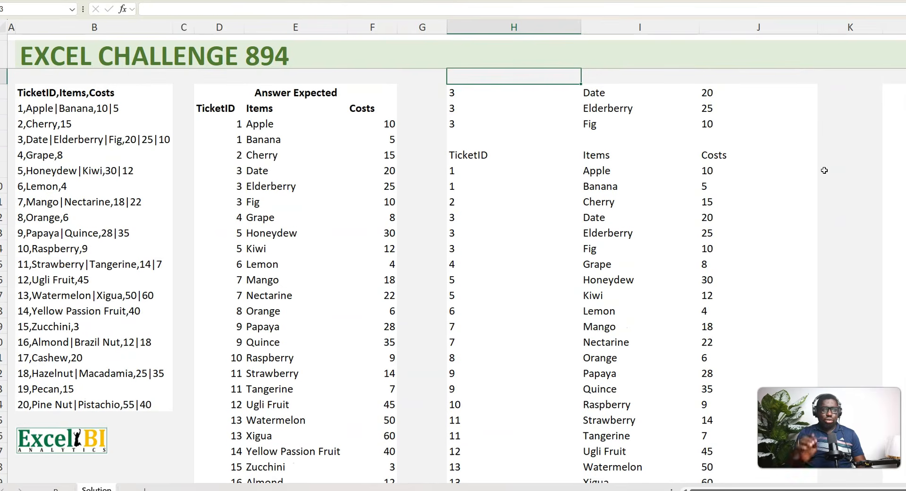
click(486, 92)
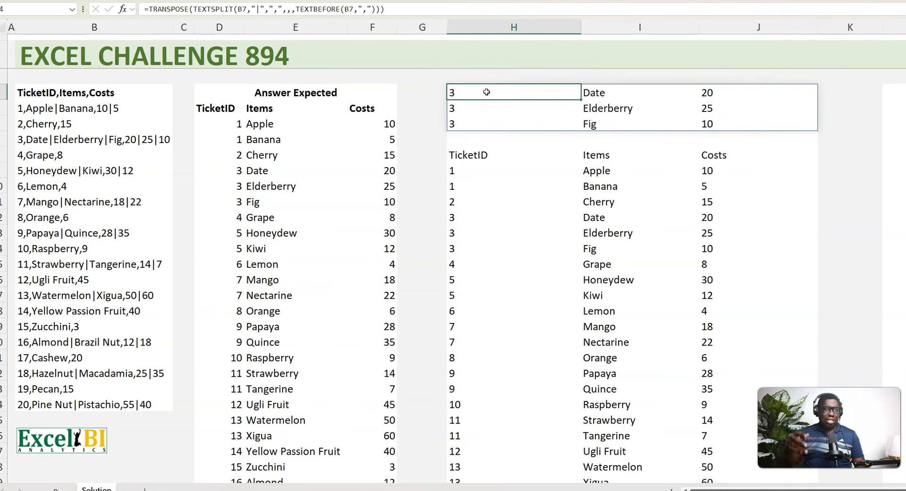
click(484, 156)
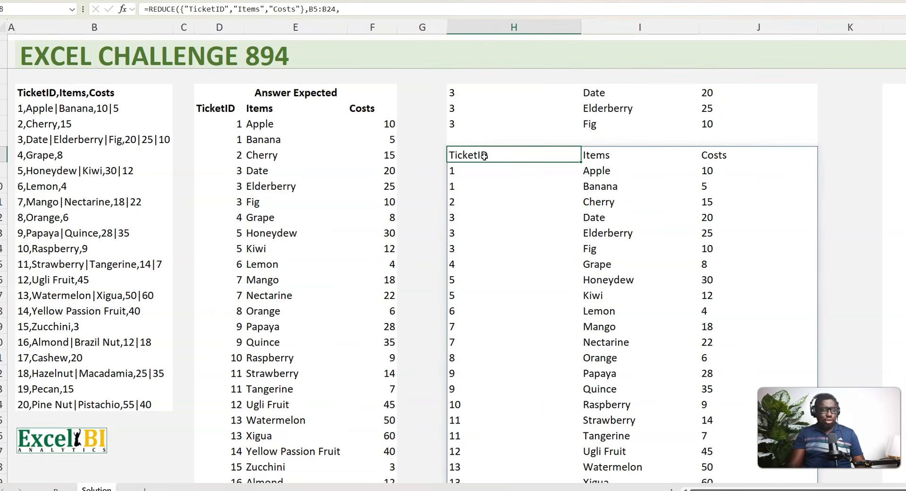
drag(465, 172, 476, 233)
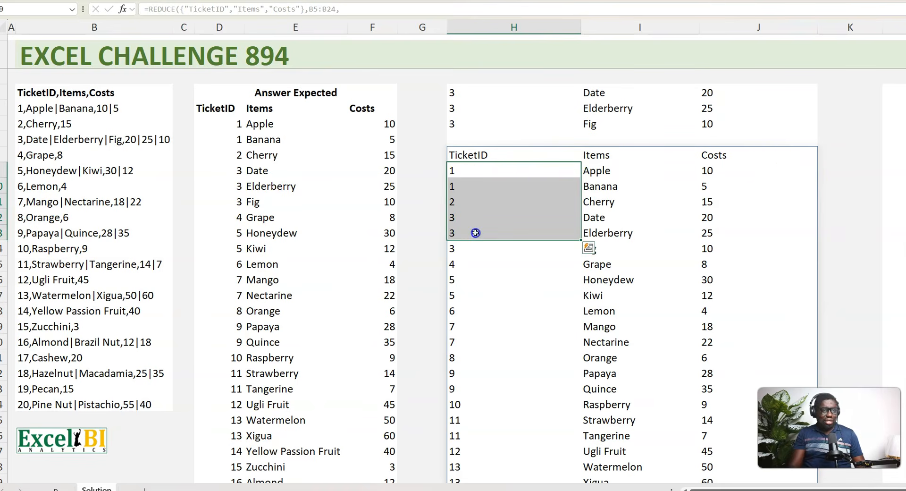
drag(717, 171, 727, 234)
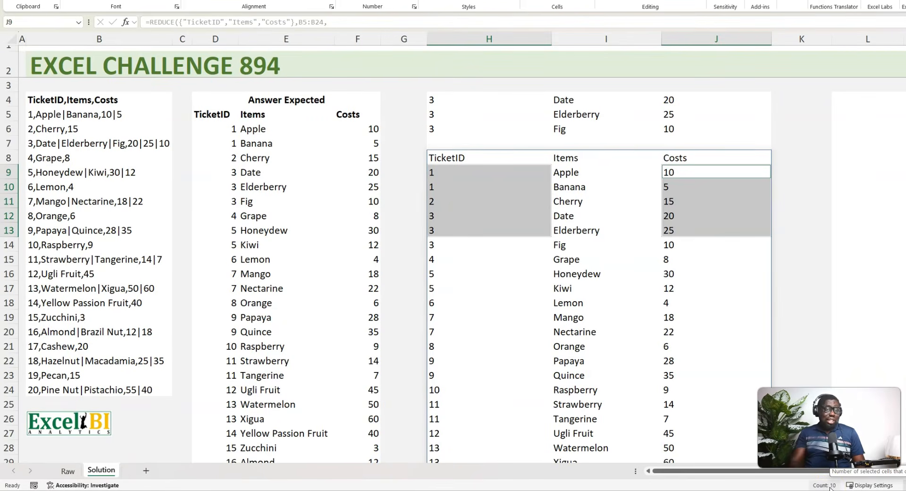
click(486, 158)
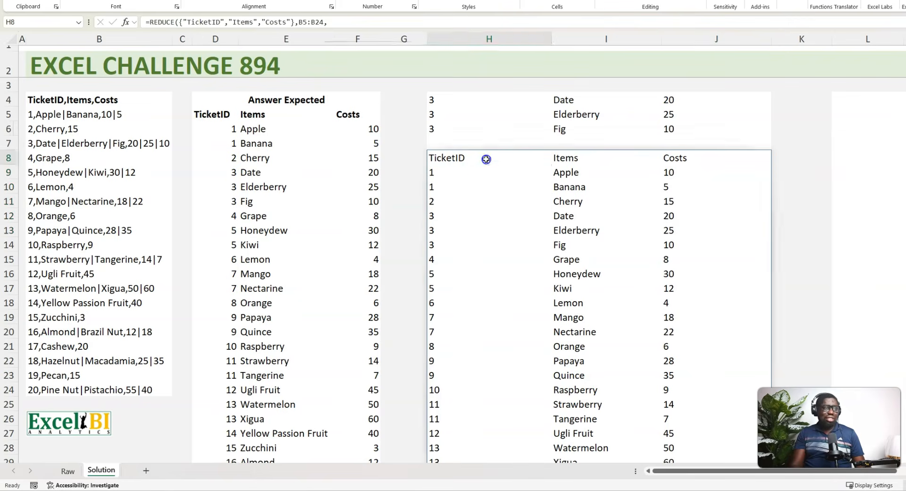
double_click(487, 159)
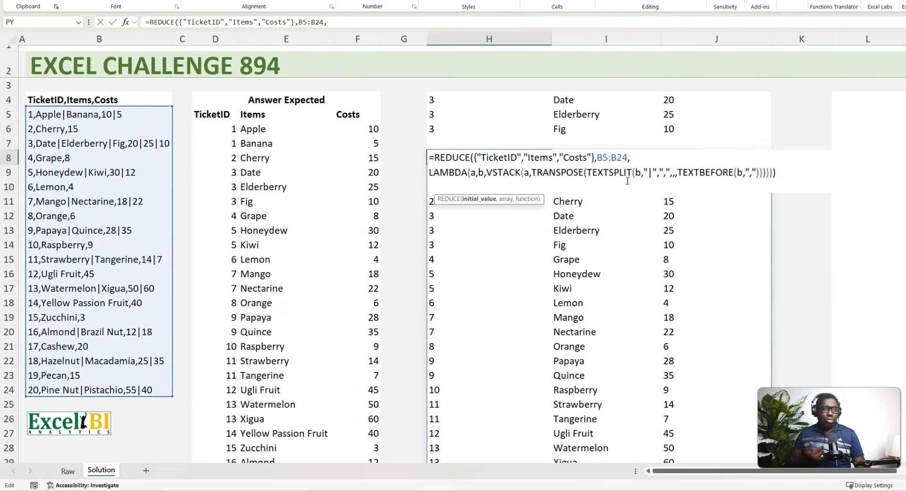
key(ctrl+Return)
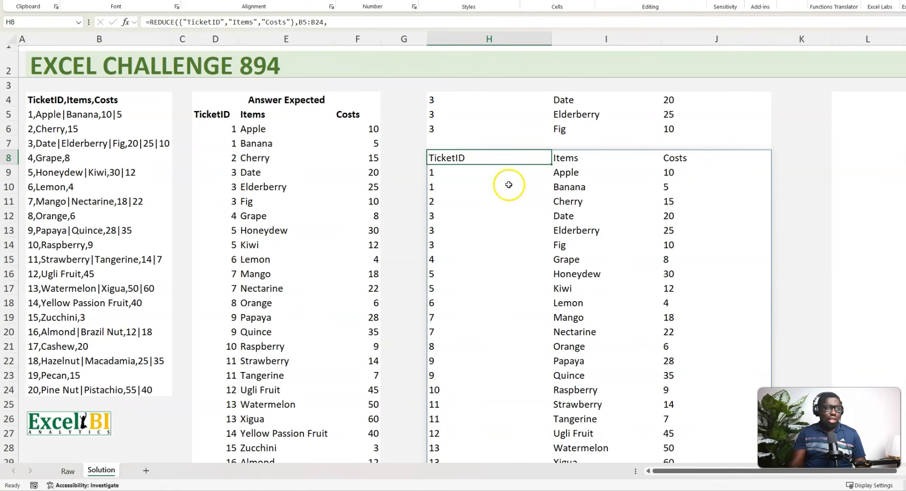
- In the H8 formula, wrap the TRANSPOSE expression in a LET on its own line, naming it y and returning y
double_click(492, 157)
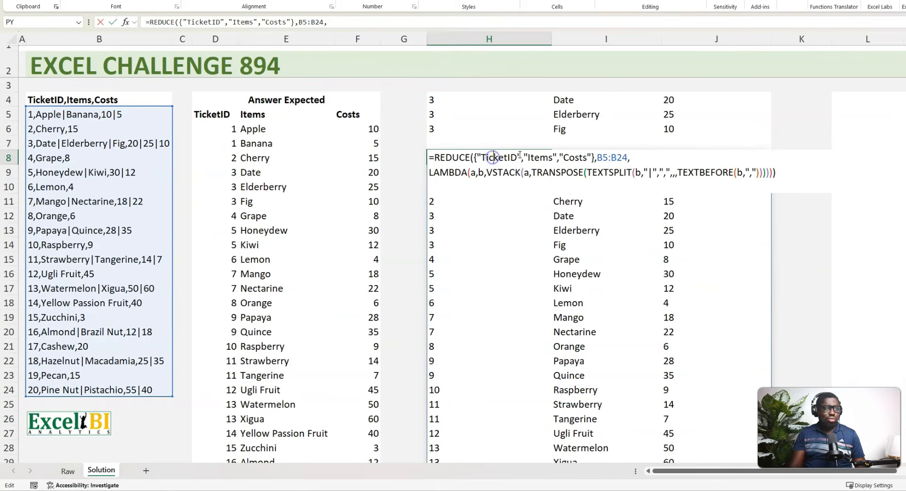
click(532, 172)
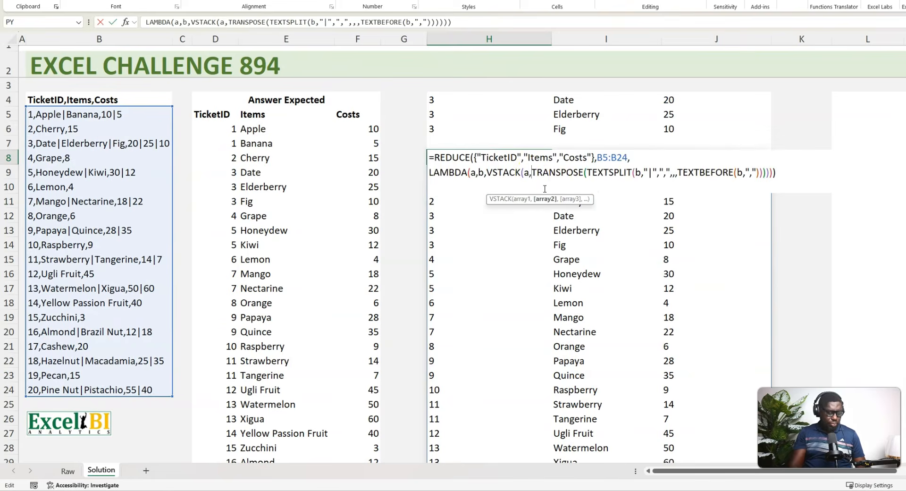
key(alt+Return)
text(Let)
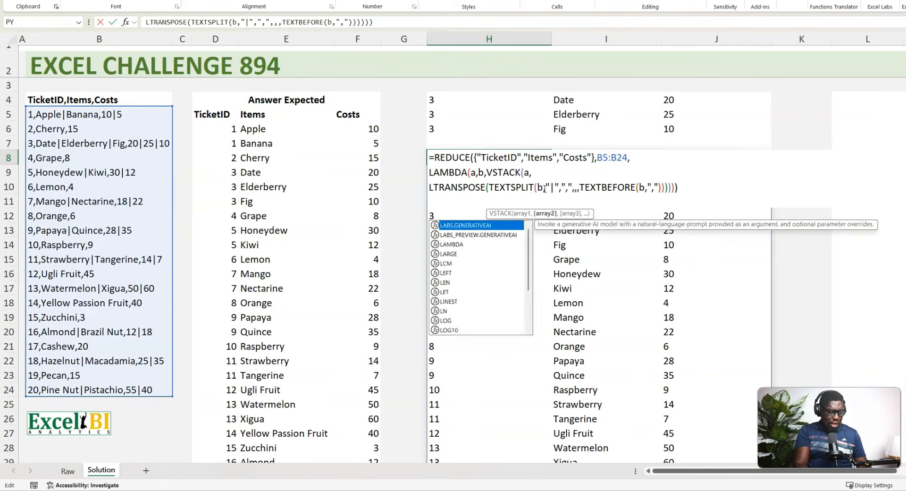
text((y,)
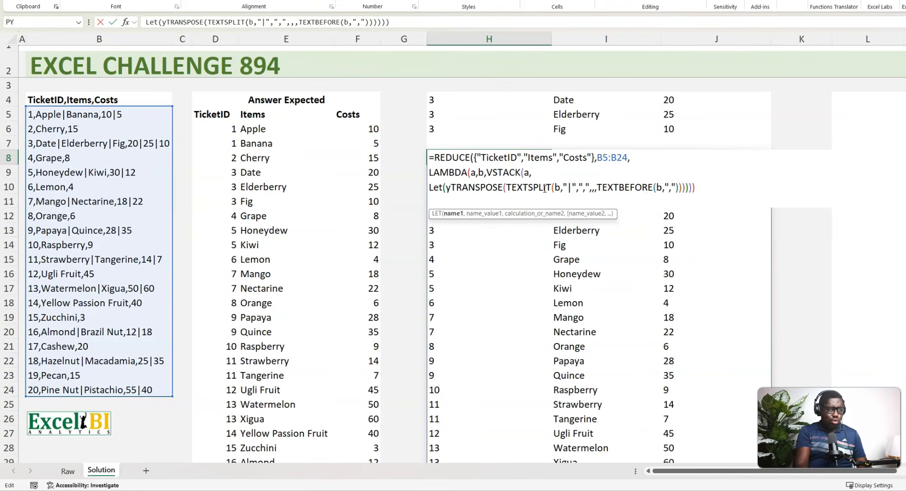
click(685, 188)
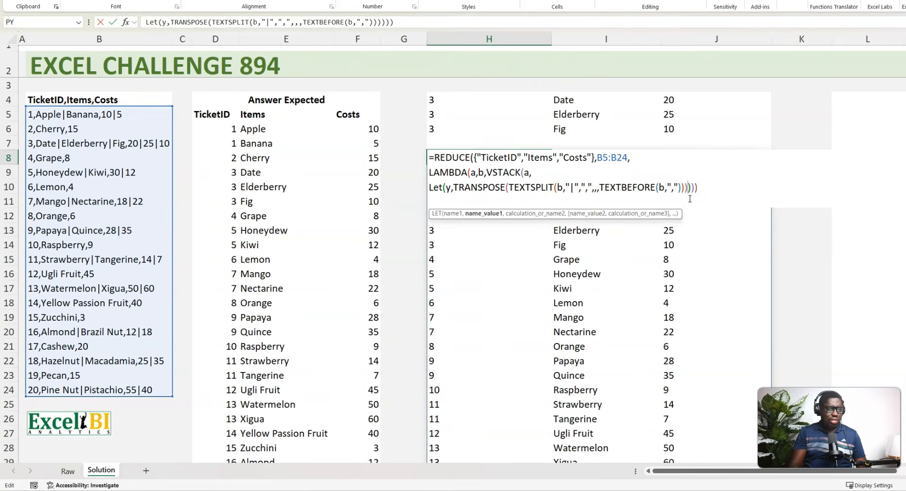
text(,y)
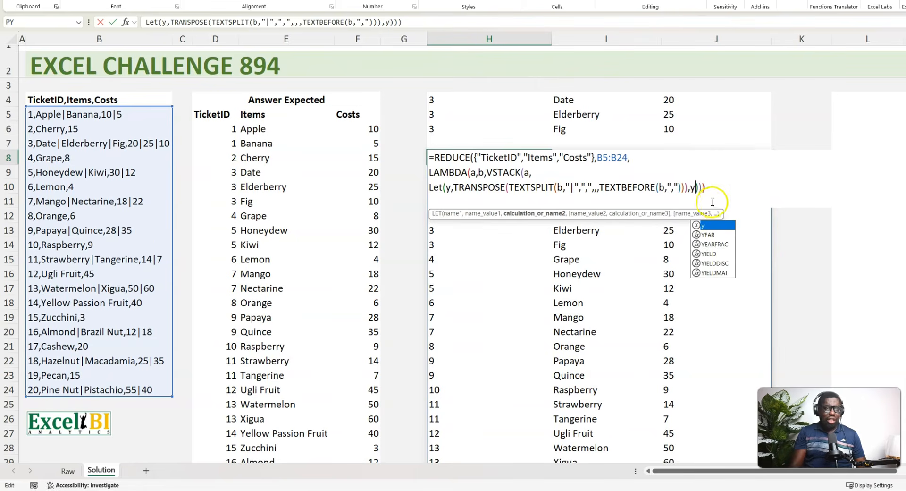
text())
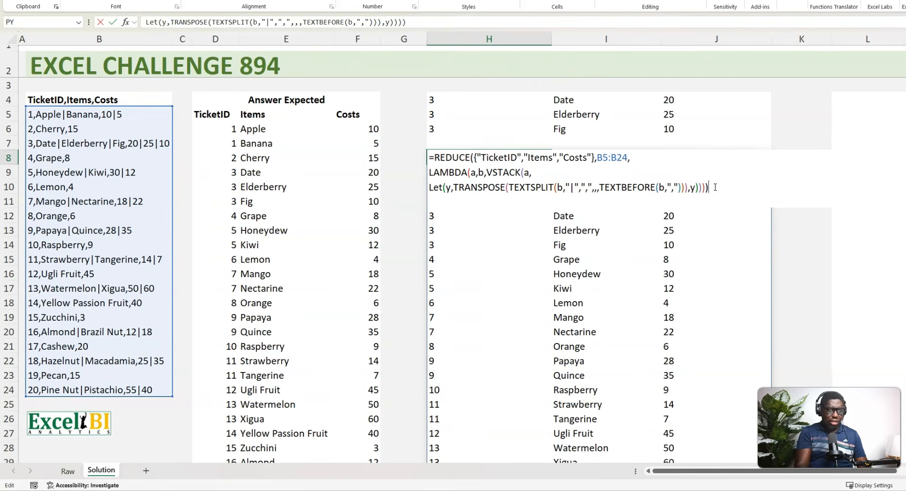
key(Return)
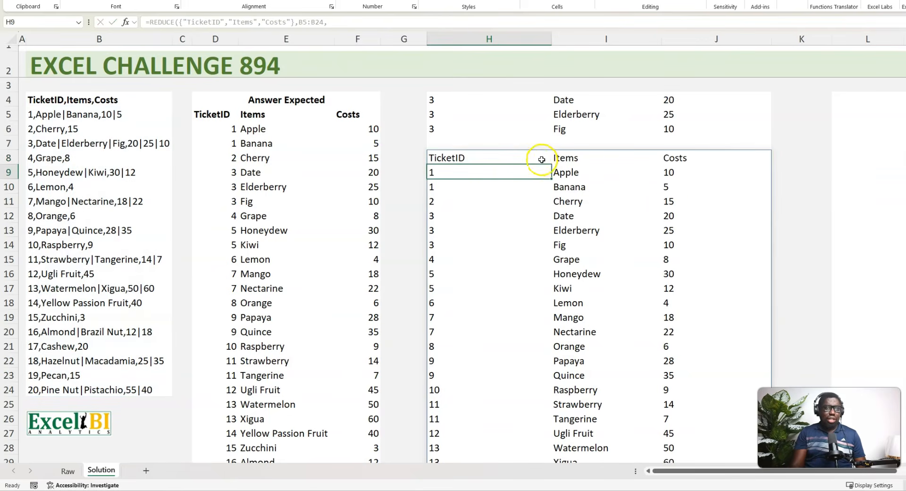
- Change the LET result in H8 to y*1 and check the ticket IDs in the spilled output
click(487, 158)
double_click(487, 157)
click(696, 188)
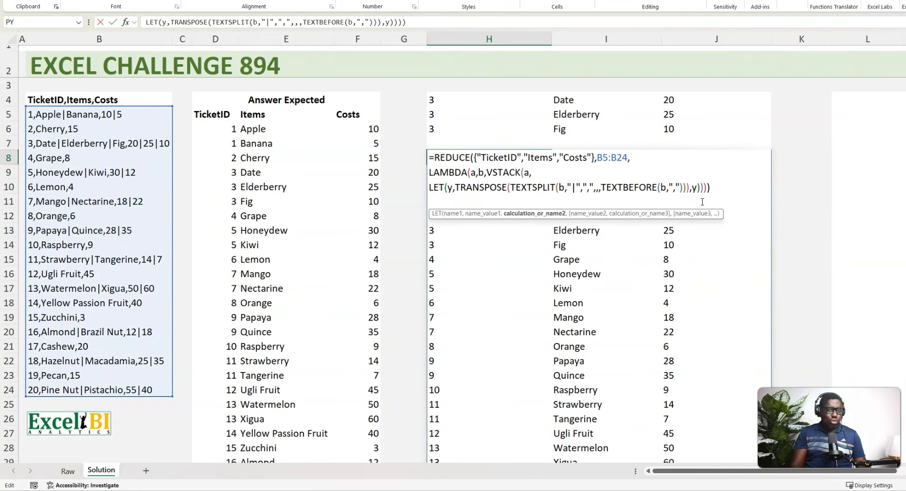
text(*1)
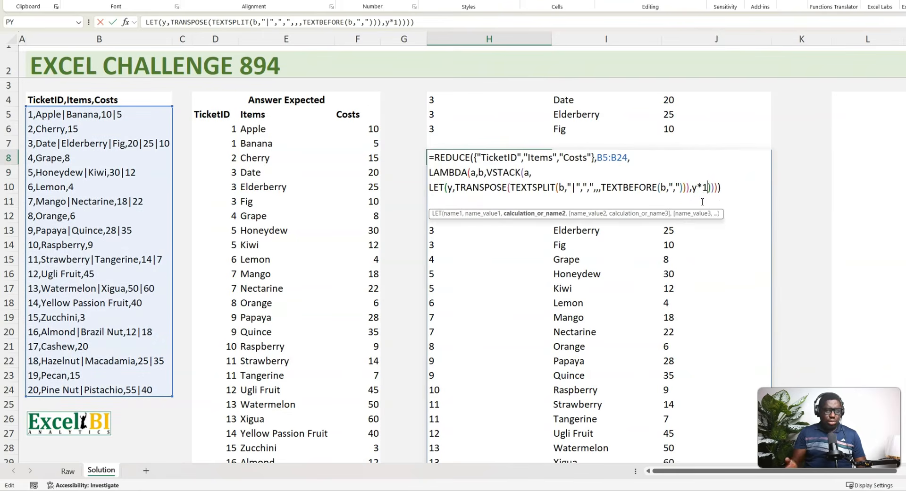
key(ctrl+Return)
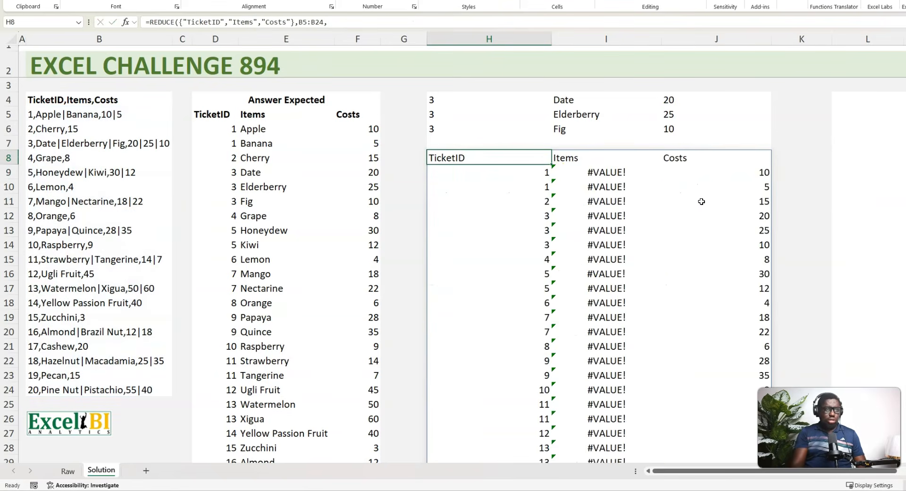
drag(523, 176, 525, 321)
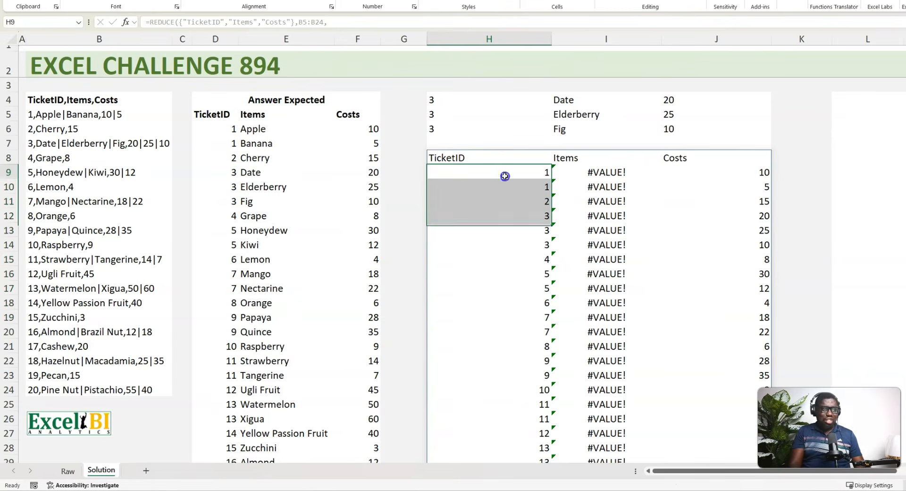
- Wrap y*1 in the H8 formula with IFERROR, using y as the fallback value, and commit the formula
click(486, 157)
key(F2)
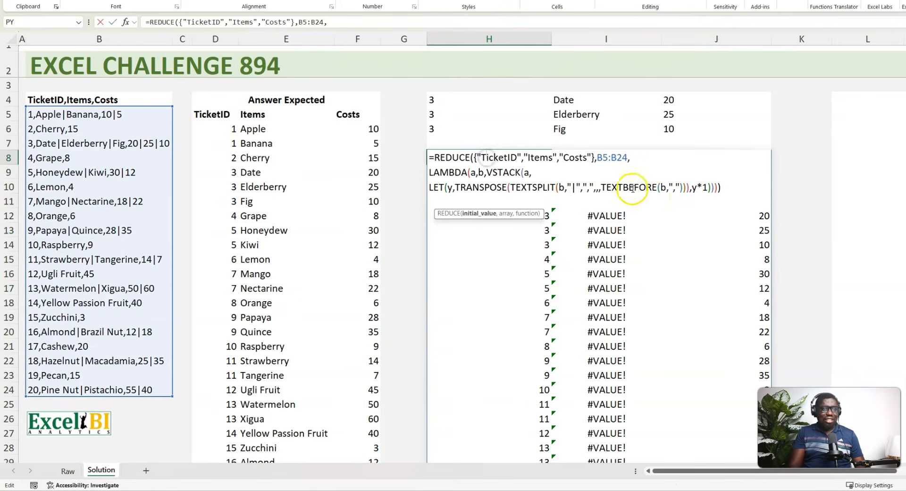
click(690, 187)
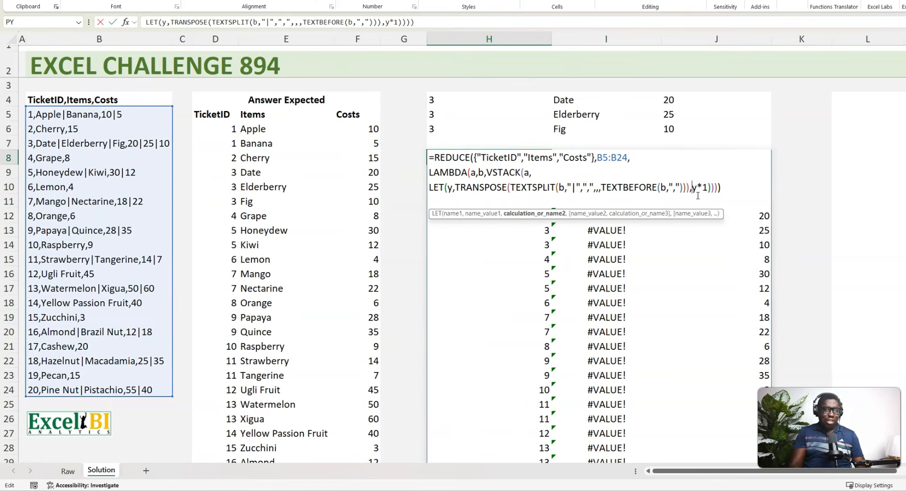
text(ife)
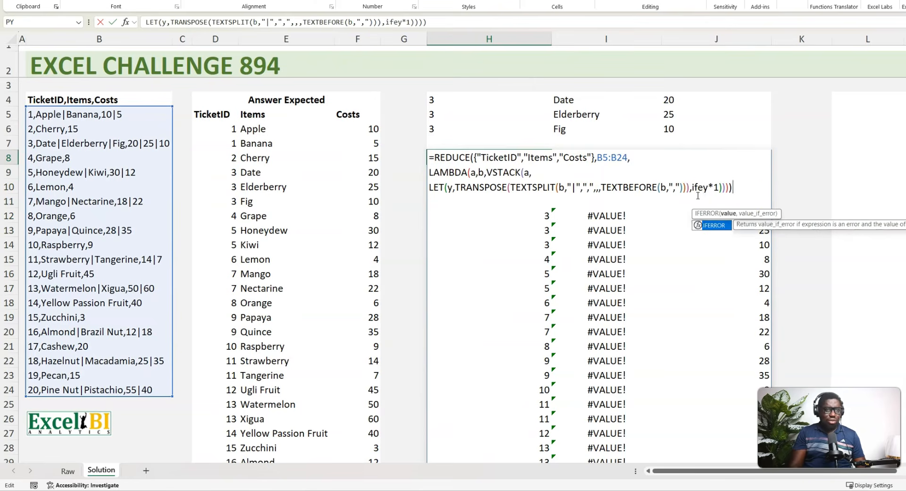
key(Tab)
click(749, 187)
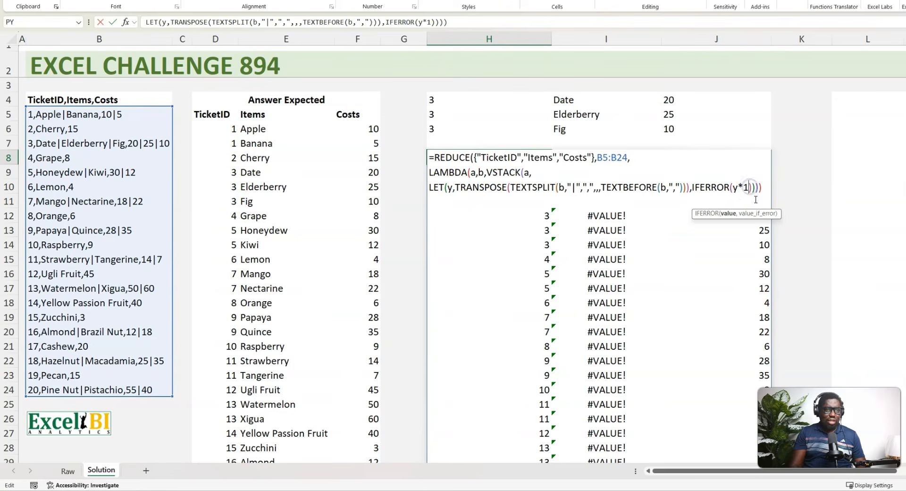
text(,y)
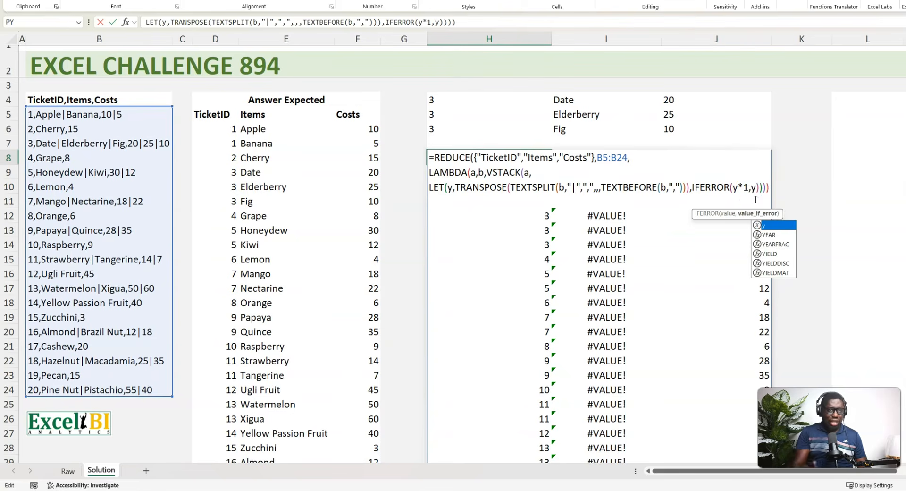
click(771, 187)
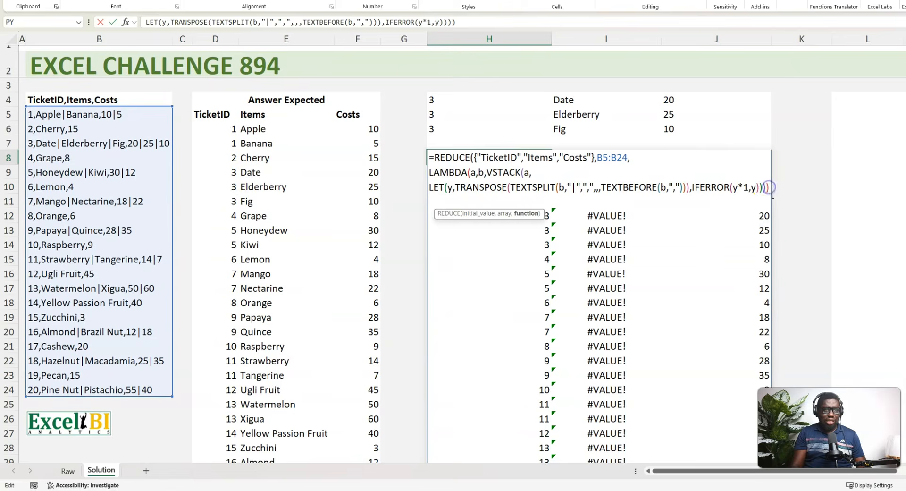
text())
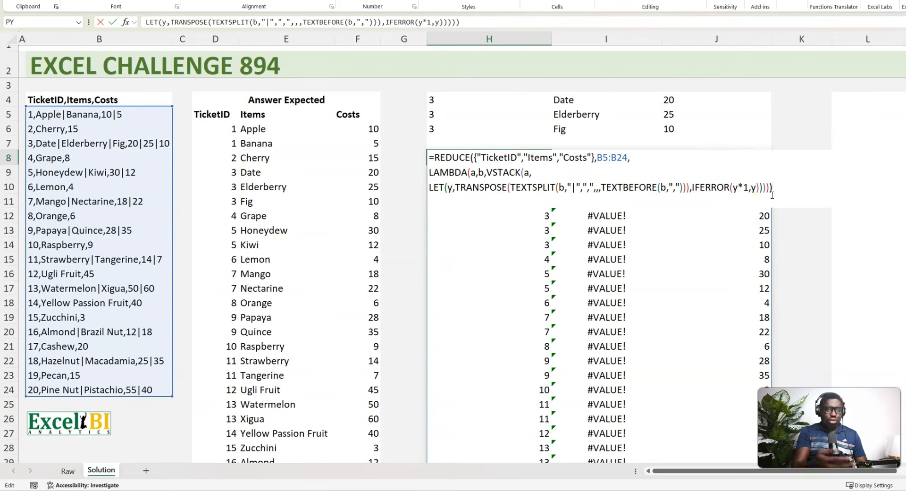
key(Return)
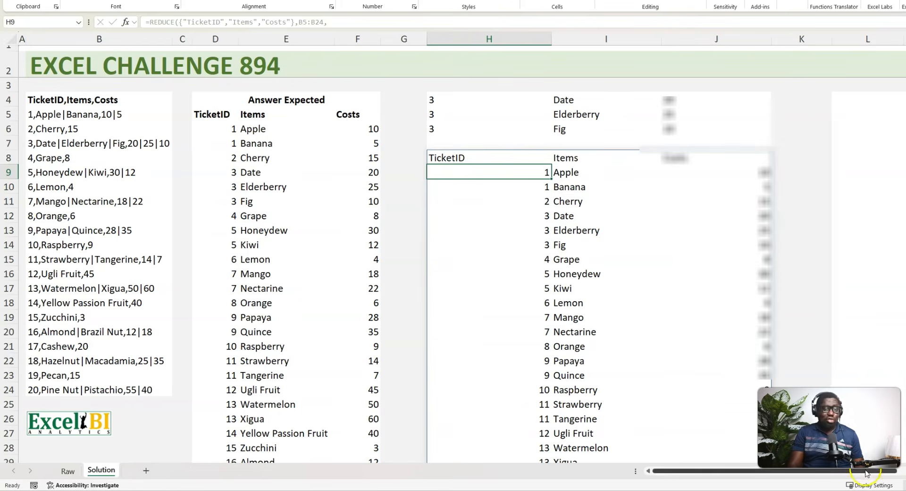
- Copy the start of H4's formula into L4 without the TEXTBEFORE padding, entering =TRANSPOSE(TEXTSPLIT(B7,"|",","))
scroll(674, 98, right, 3)
click(675, 98)
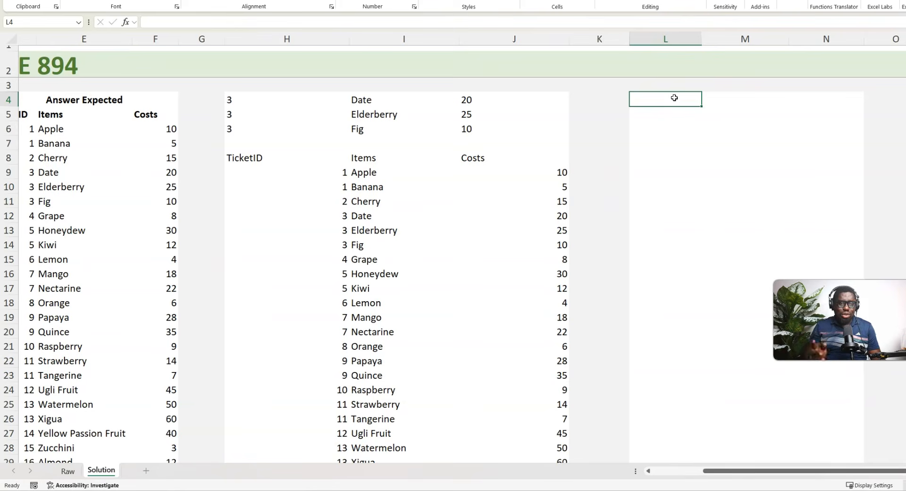
click(233, 98)
drag(146, 21, 274, 23)
key(ctrl+c)
key(Escape)
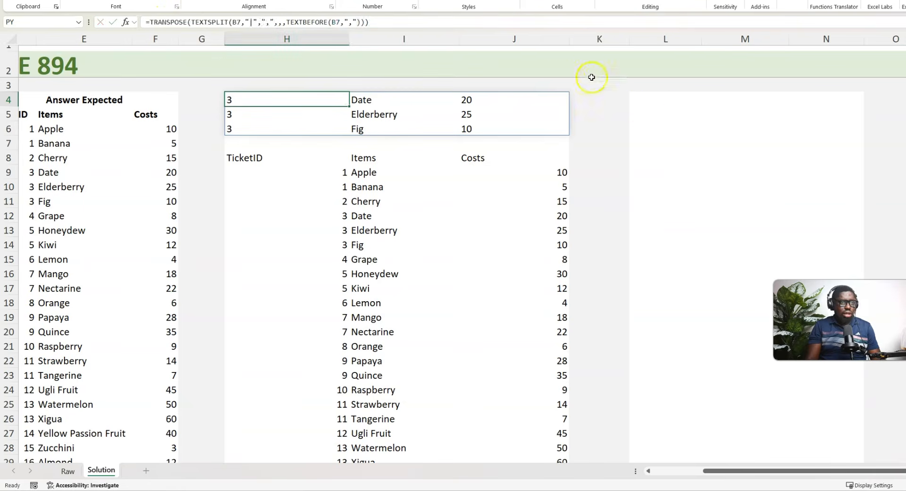
click(653, 98)
key(ctrl+v)
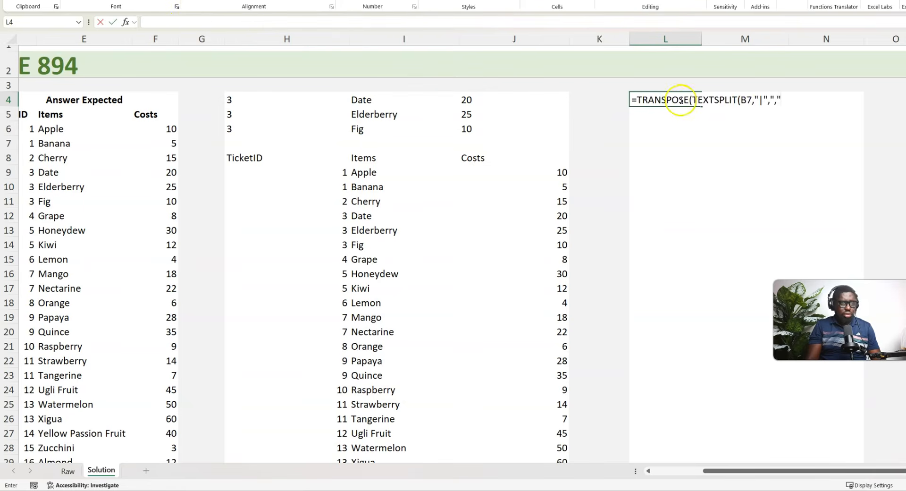
text()))
key(Return)
click(680, 97)
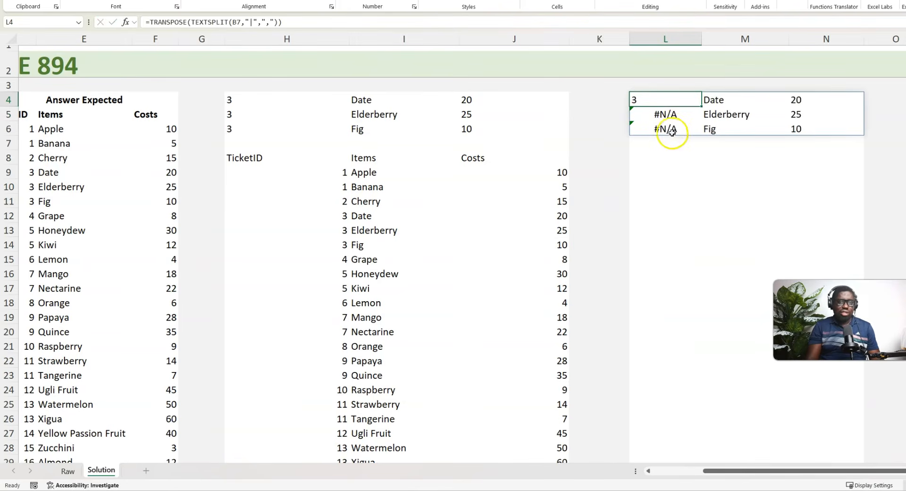
- Wrap the L4 formula in a LET that names the TRANSPOSE expression y and returns y
double_click(660, 100)
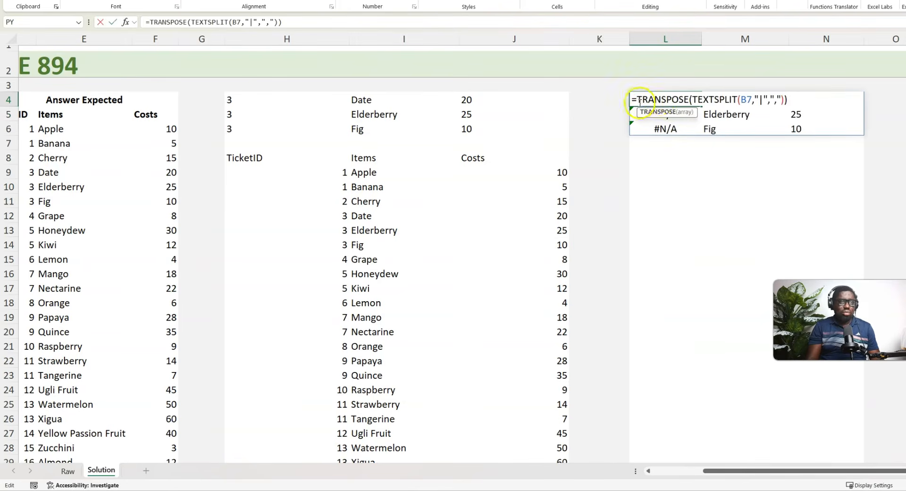
click(640, 100)
text(Let(y,)
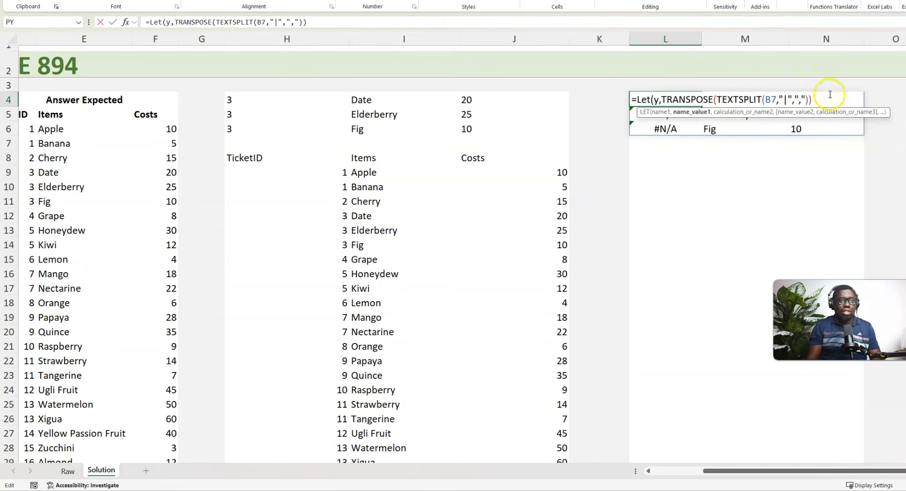
text(,y))
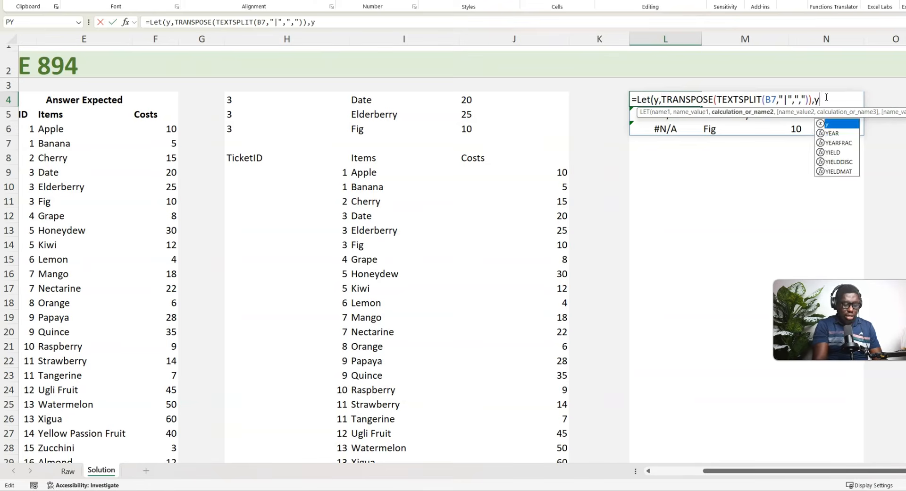
key(ctrl+Return)
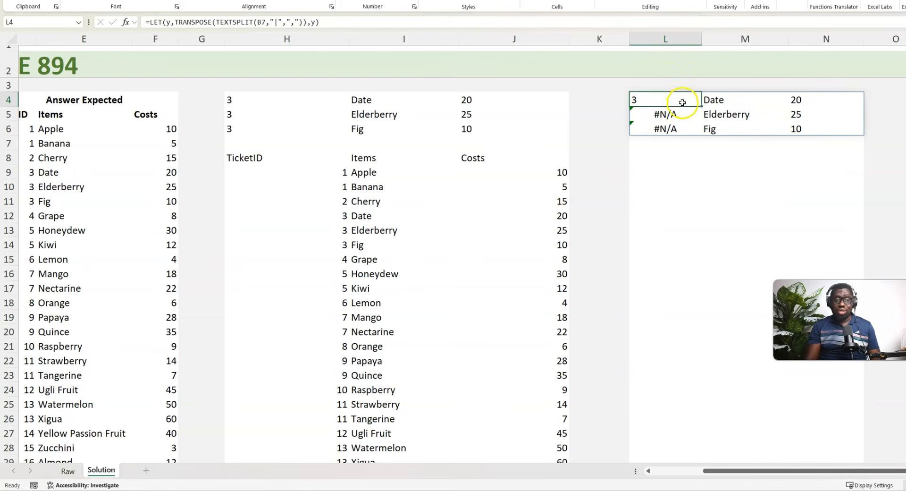
- Replace the LET result in L4 with IFNA(y,TAKE(y,1,1)) on a new formula line and commit it
double_click(678, 100)
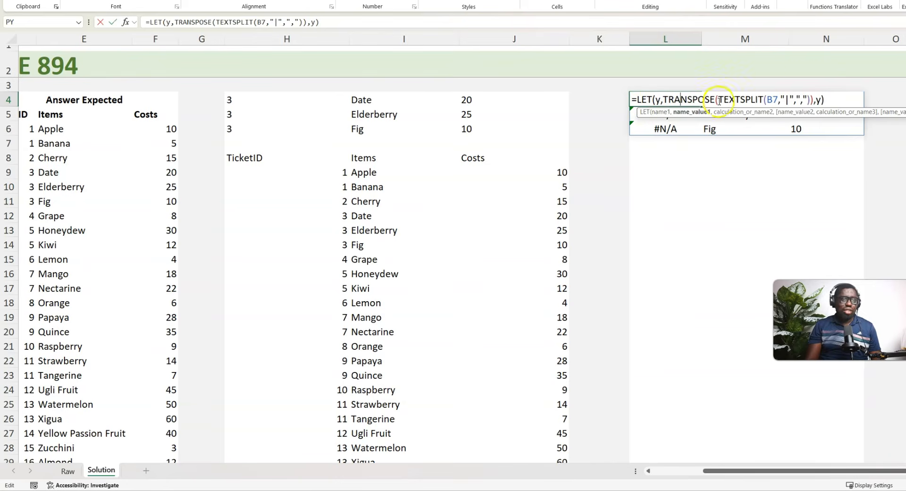
click(820, 100)
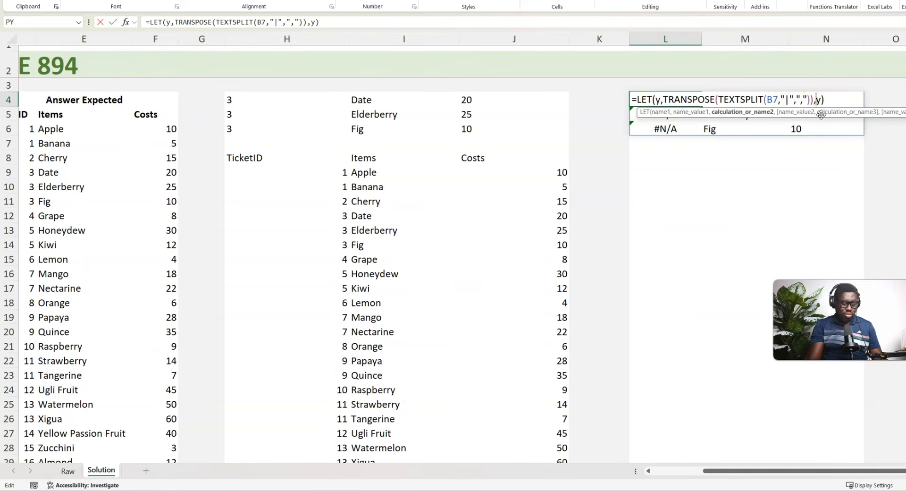
key(alt+Return)
text(ifna(y)
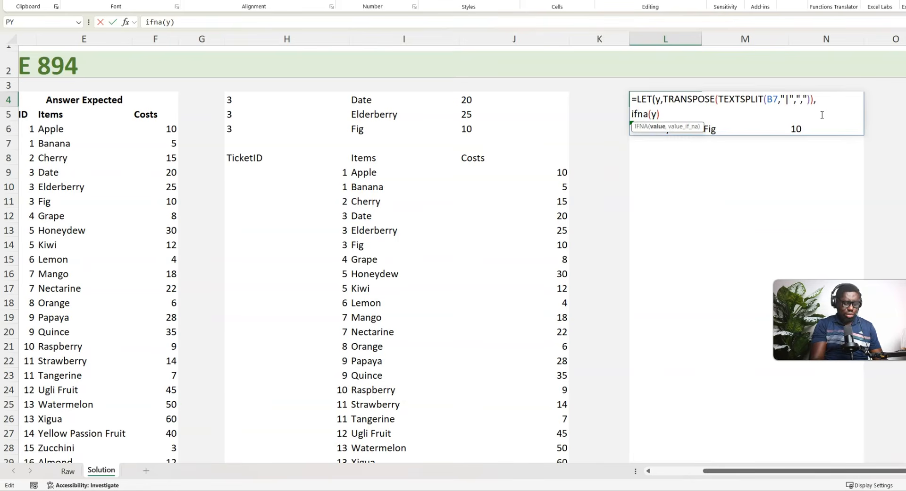
text(,tak)
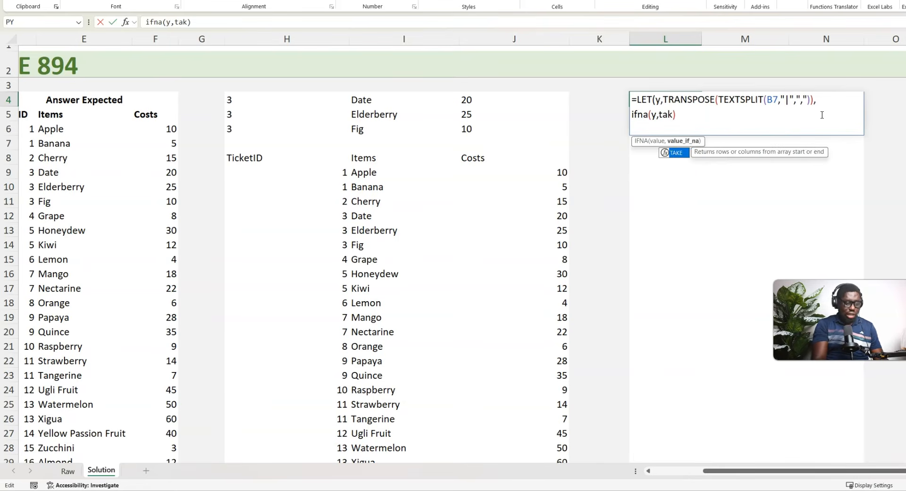
key(Tab)
text(y,1,1)))
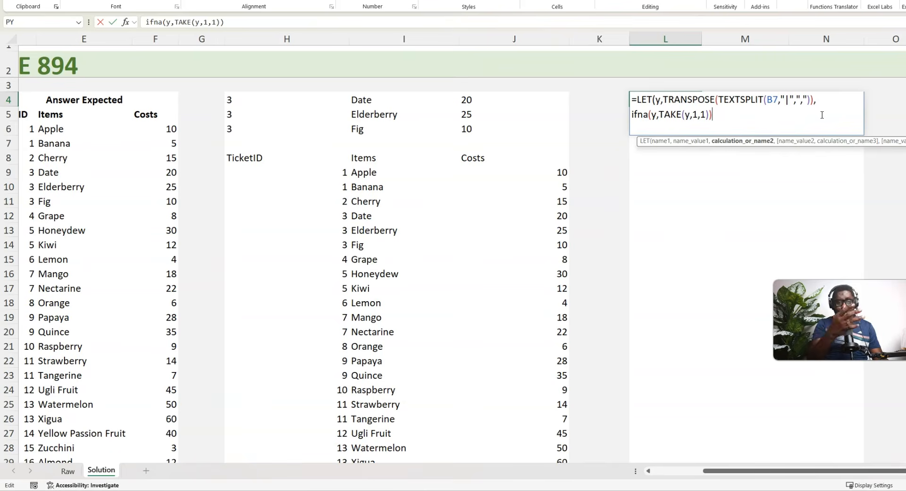
key(Return)
key(Up)
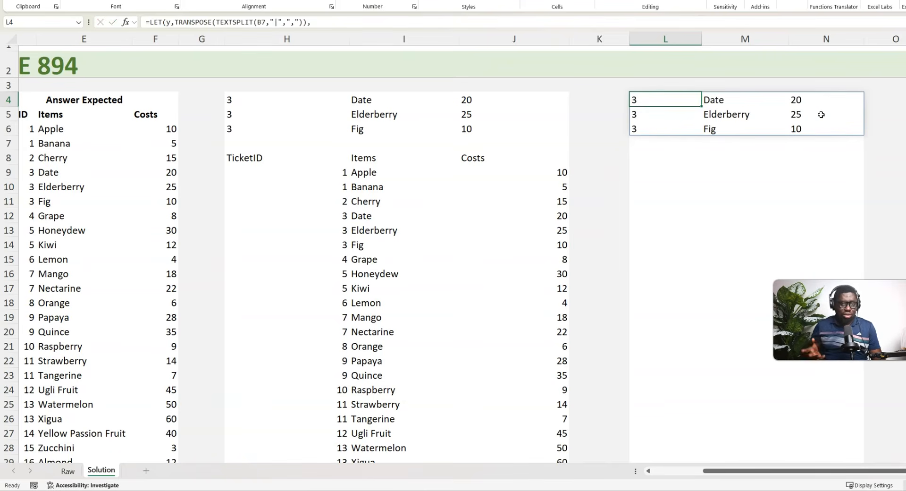
click(656, 159)
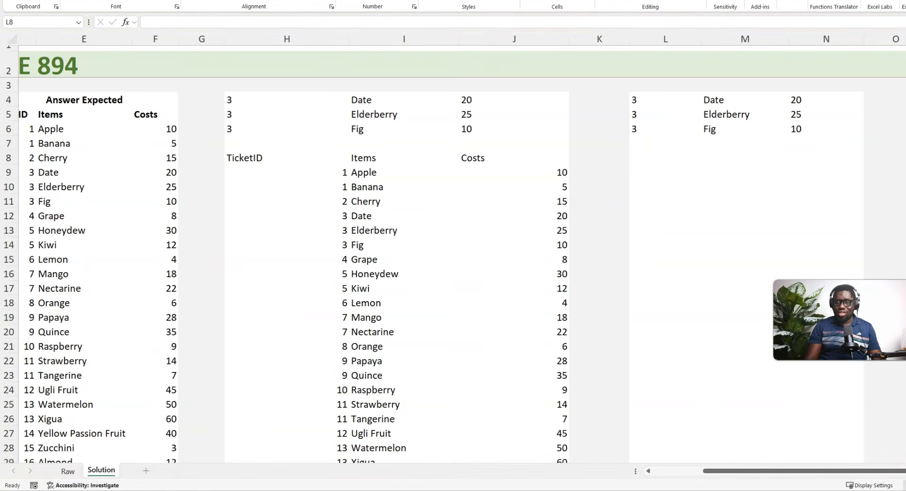
- Enter =LET(y,TRANSPOSE(TEXTSPLIT(B7,"|",",")),IFNA(y,@y)) in L8 and commit it as written
click(652, 166)
text(=)
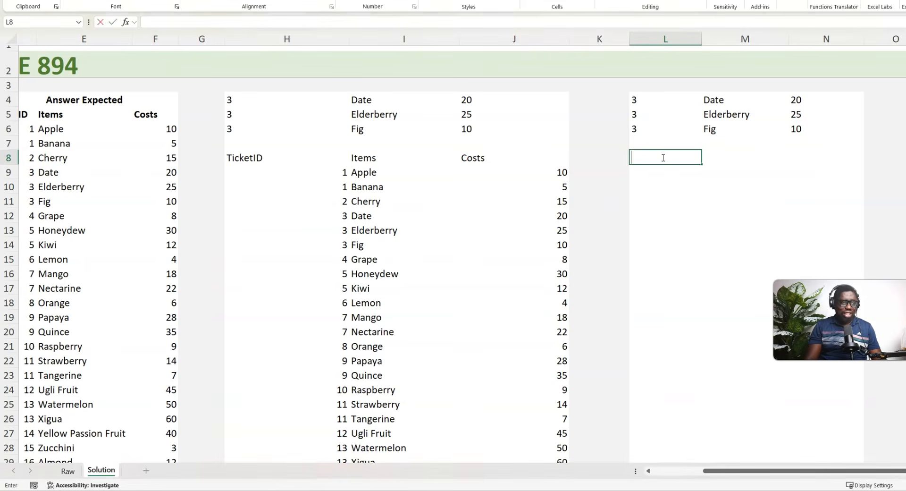
text(LET(y,TRANSPOSE(TEXTSPLIT(B7,"|",",")),IFNA(y,@y)))
key(Return)
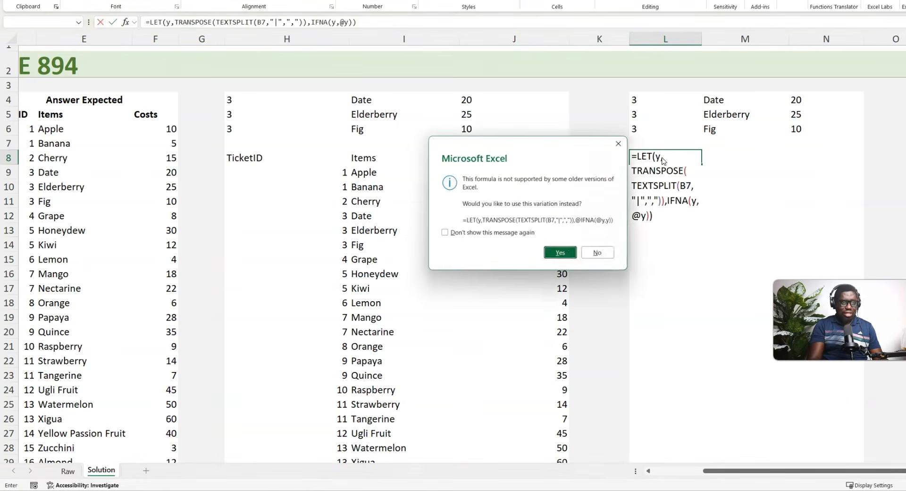
key(Return)
- Show the L8 formula as text in L12 with =FORMULATEXT(L8), and reselect L8
key(Down)
key(Down)
key(Down)
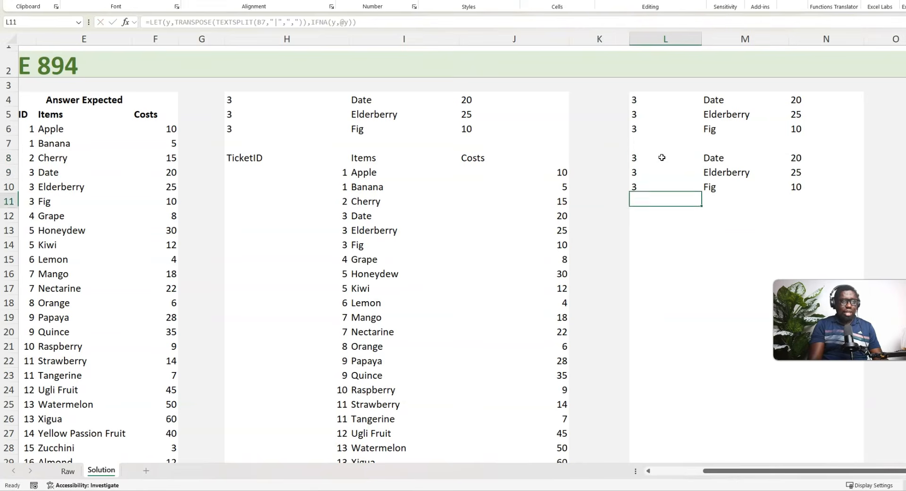
text(=formu)
key(Tab)
key(Up)
key(Up)
key(Up)
key(Up)
text())
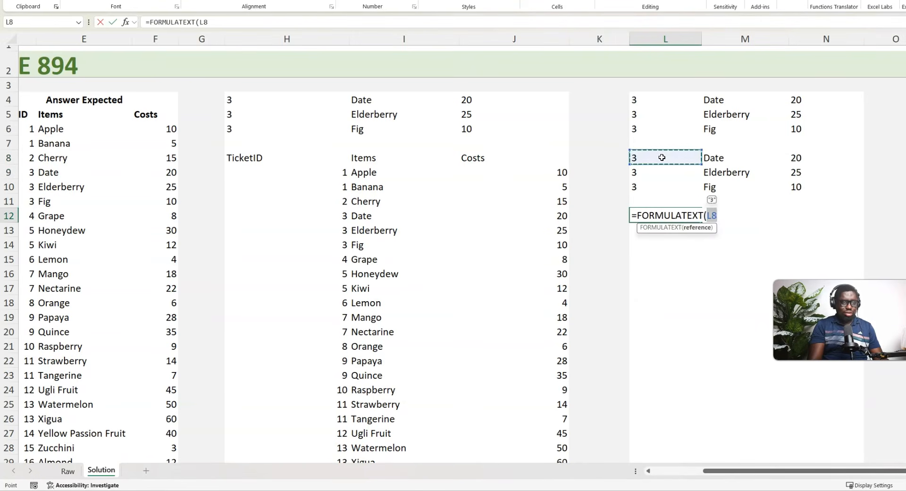
key(Return)
key(Down)
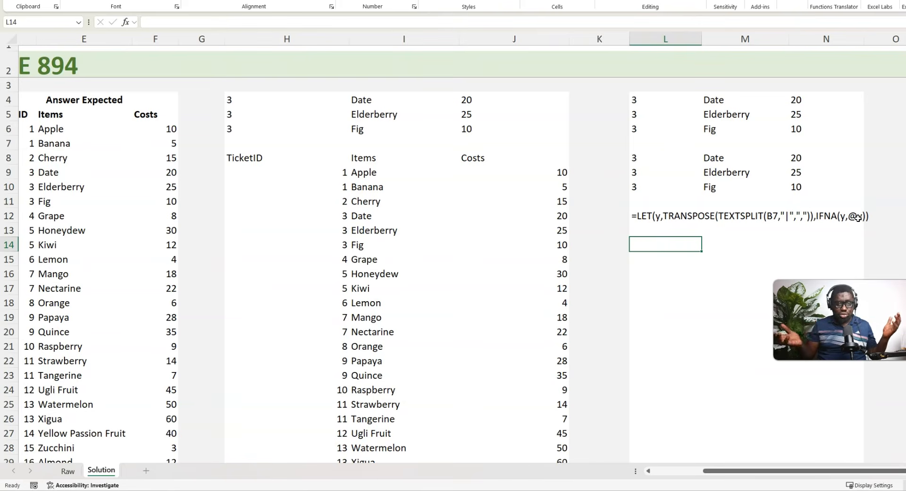
click(642, 157)
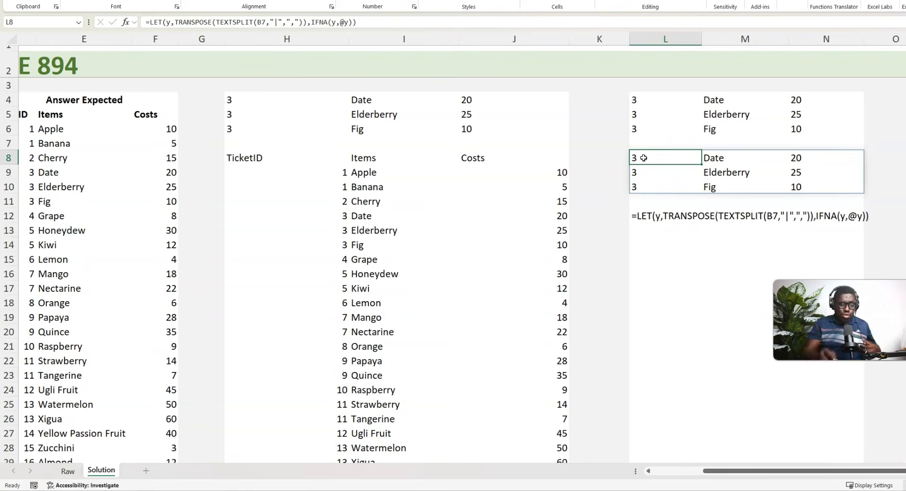
- Enter the sample values 1, 3 and 4 in cells L15 to L17
click(656, 257)
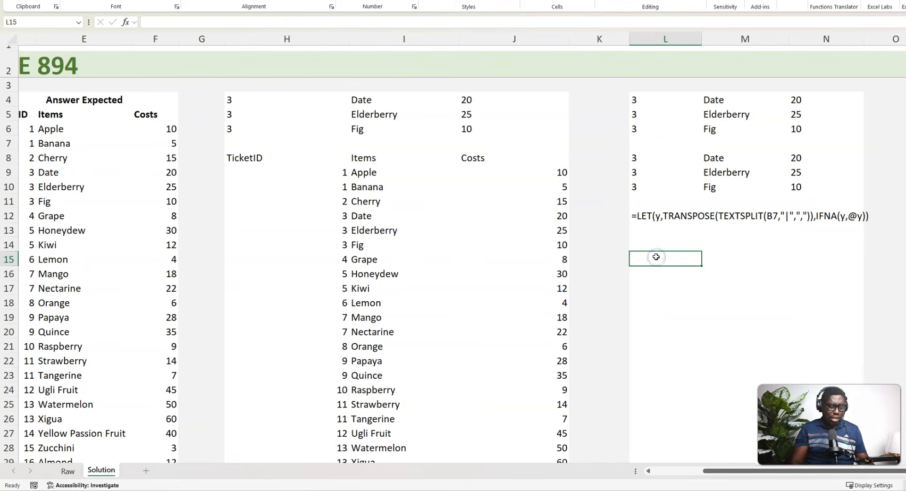
text(1)
key(Return)
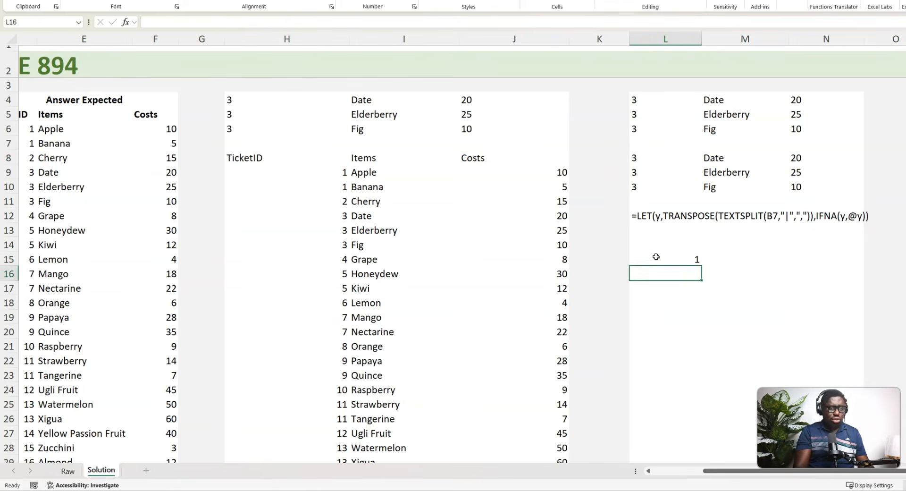
text(3)
key(Return)
text(4)
- Reference the sample range in M15 with the formula =L15:L17
key(Up)
key(Up)
key(Right)
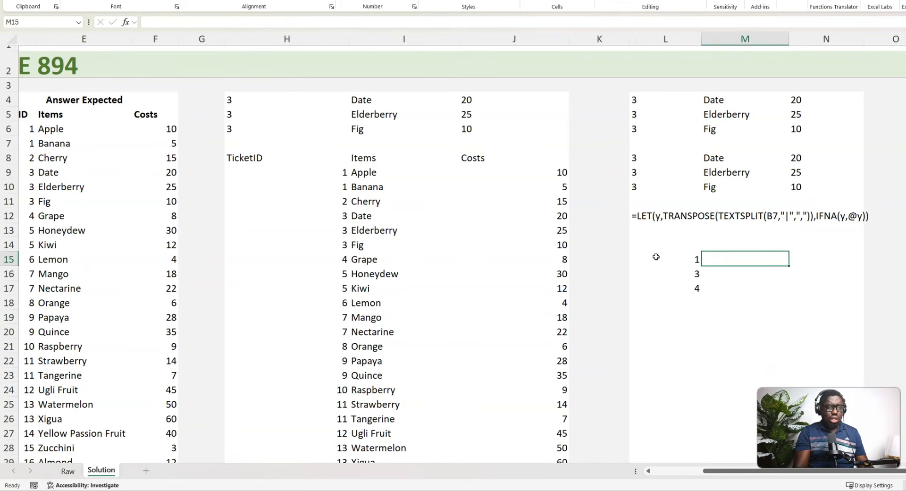
text(=)
key(Left)
key(shift+Down)
key(shift+Down)
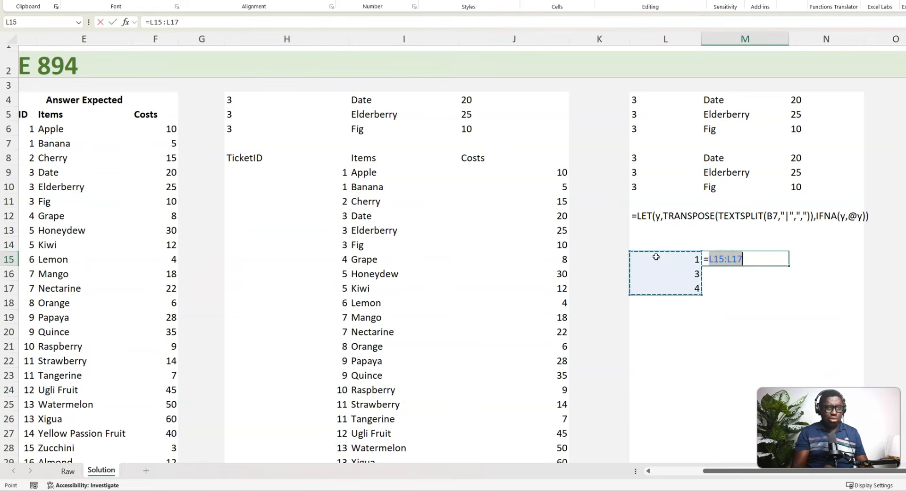
key(Return)
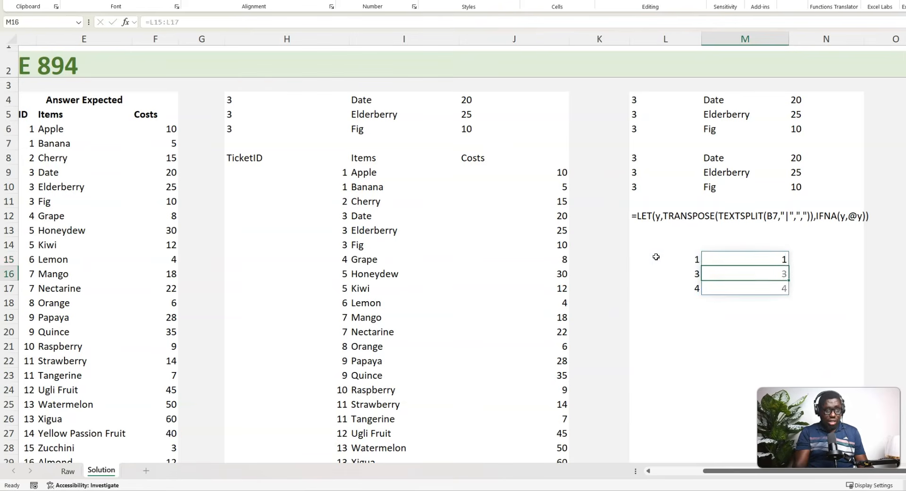
key(Up)
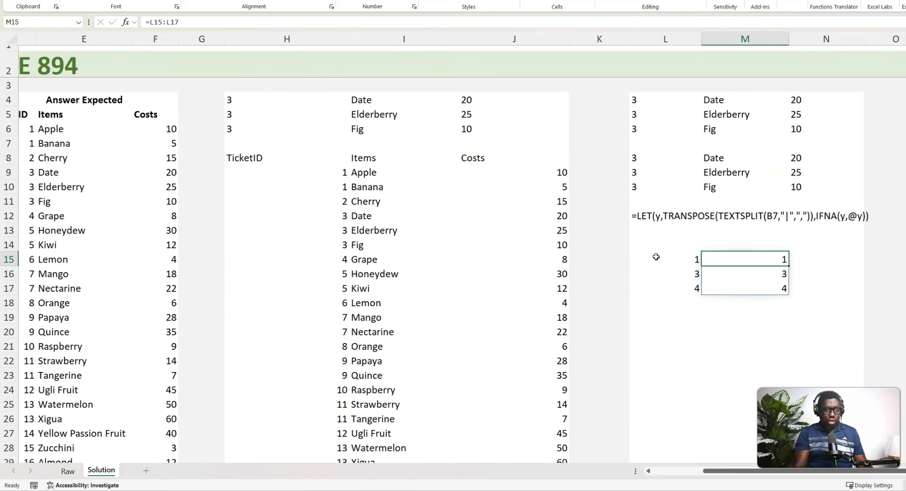
double_click(769, 260)
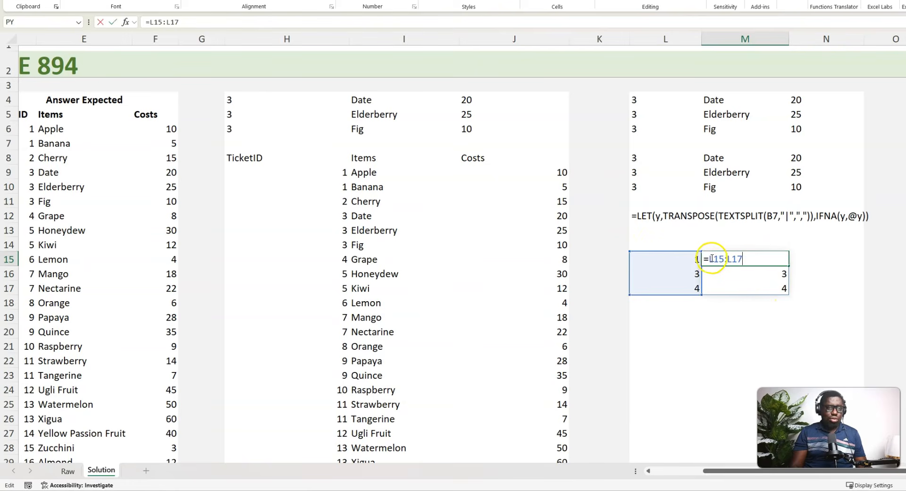
click(710, 259)
text(@)
key(Return)
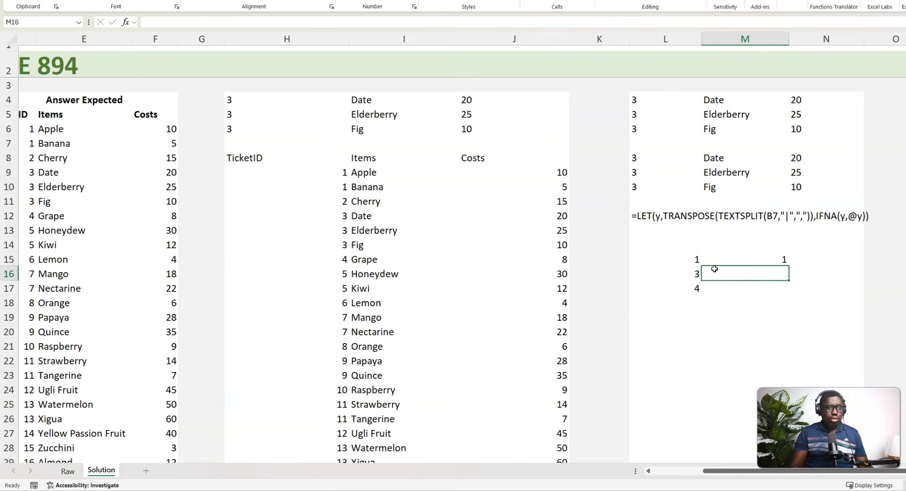
click(738, 259)
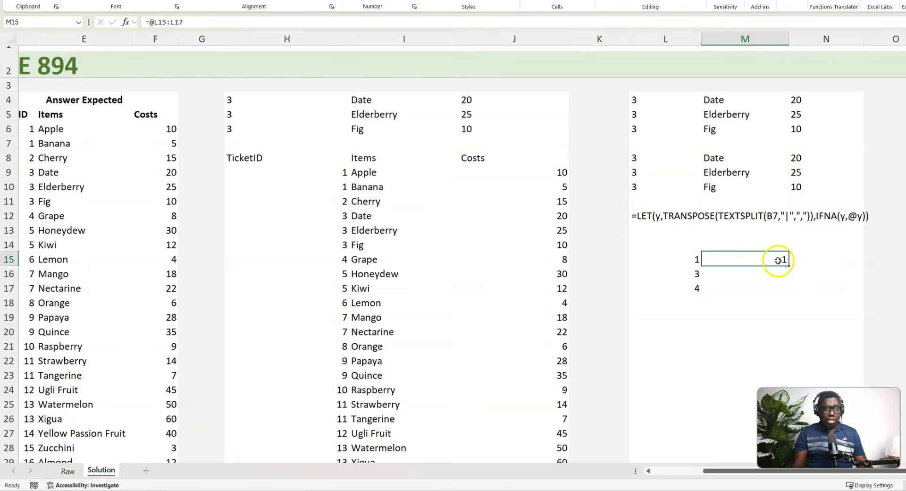
- Copy the M15 formula into M17 and move its reference to L15:L17
key(ctrl+c)
click(766, 283)
key(ctrl+v)
double_click(769, 287)
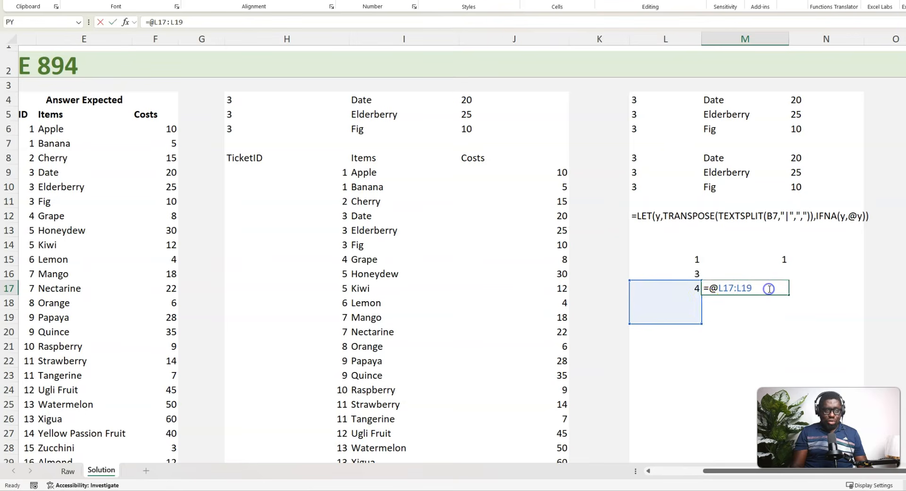
drag(701, 299, 692, 277)
key(Return)
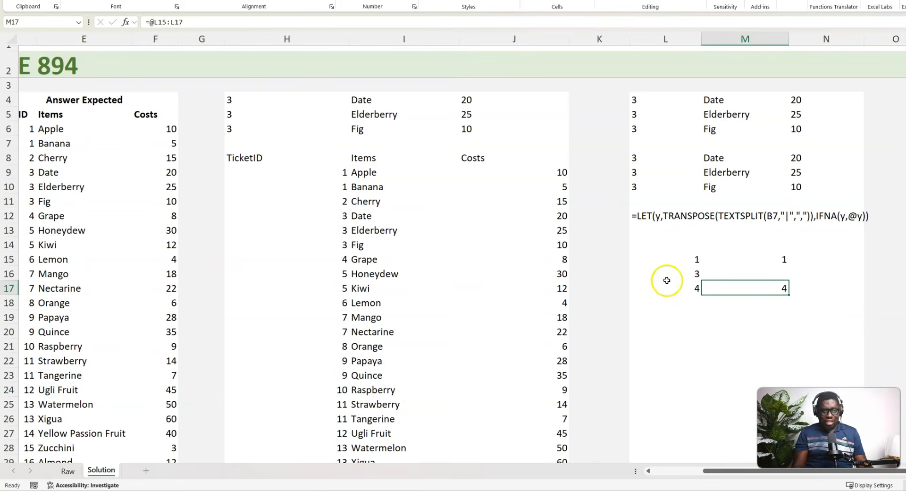
double_click(776, 289)
drag(776, 289, 703, 289)
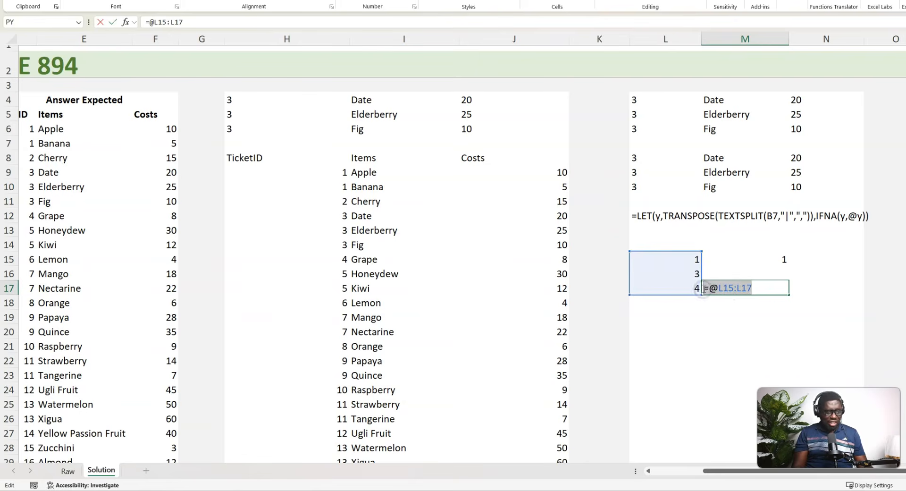
key(Return)
click(747, 328)
double_click(749, 328)
key(ctrl+v)
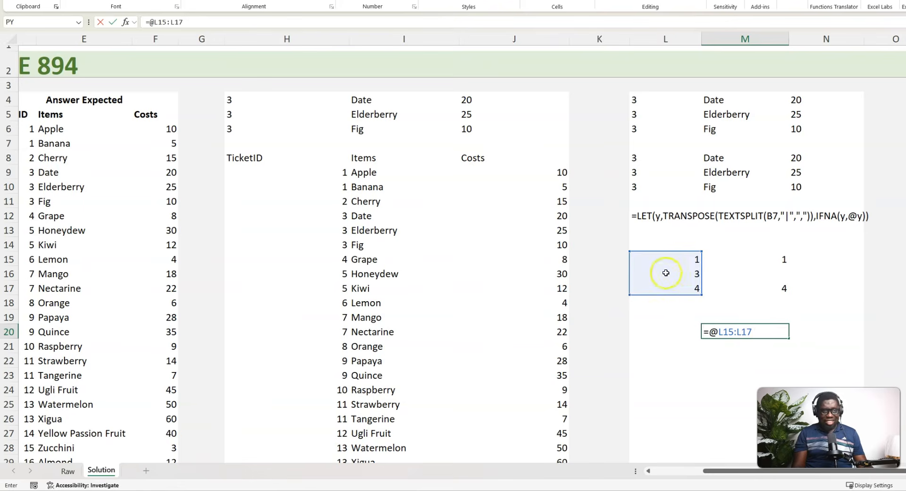
key(Return)
click(750, 331)
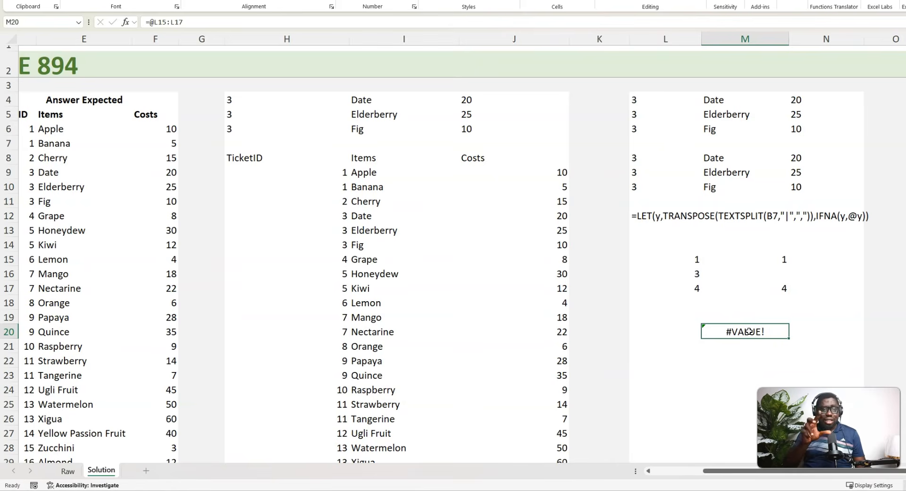
- Inspect the M15 formula without changing it, and clear the implicit intersection sample in L15:M20
click(776, 260)
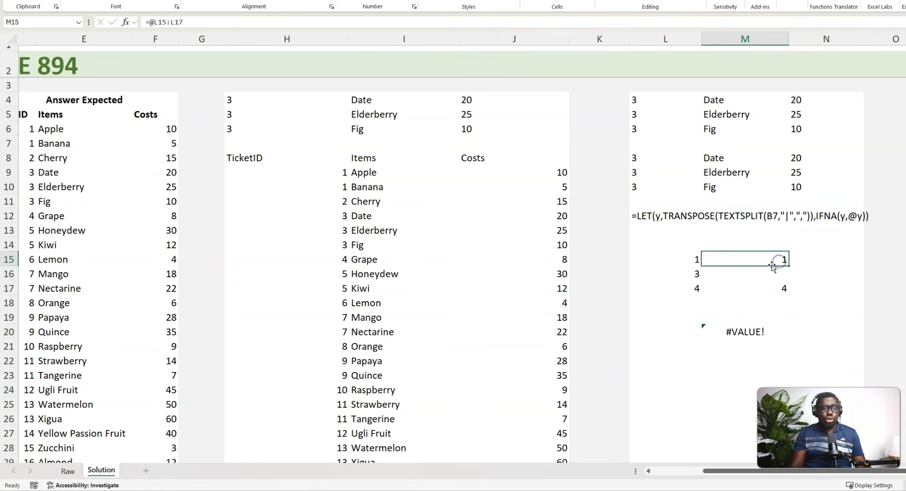
double_click(777, 259)
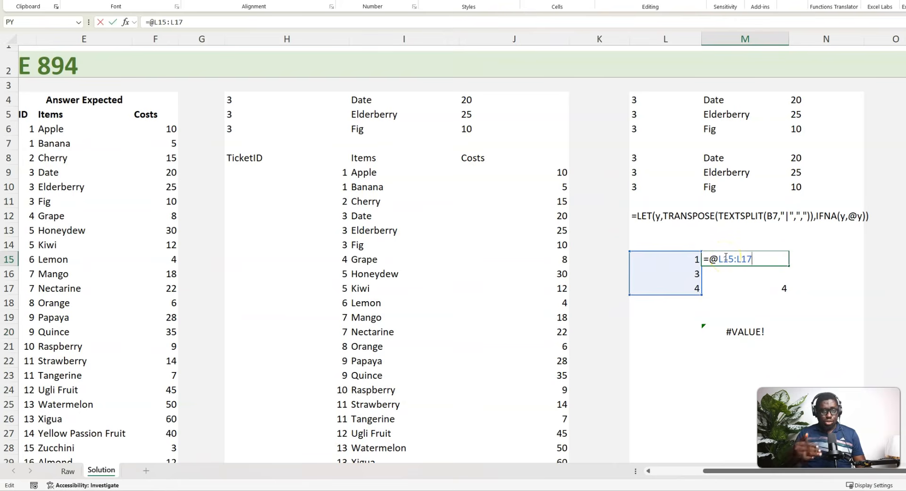
key(Escape)
drag(685, 261, 758, 324)
key(Delete)
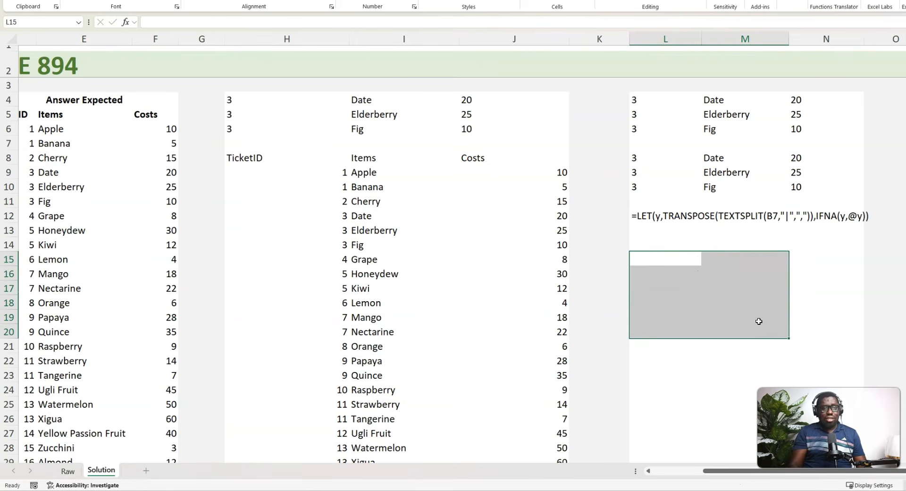
- Generate a three-by-three array of random integers in L16 with =RANDARRAY(3,3,5,15,1)
click(682, 261)
click(646, 215)
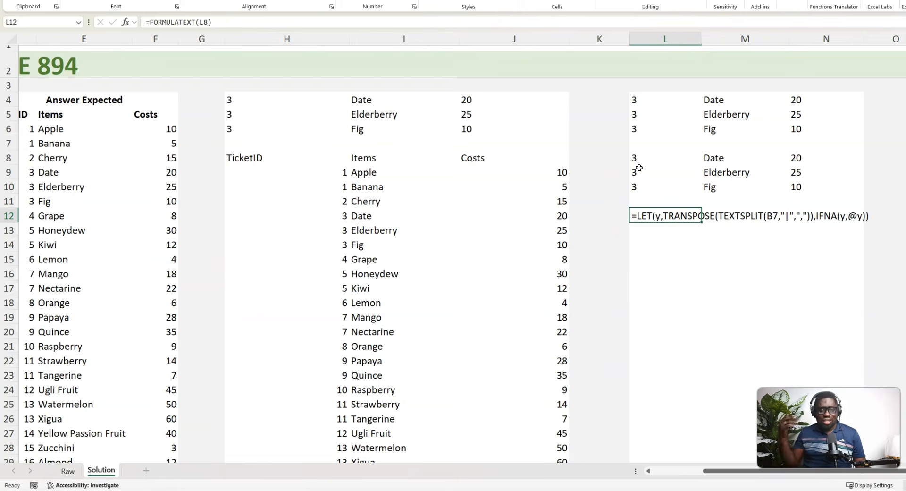
click(648, 270)
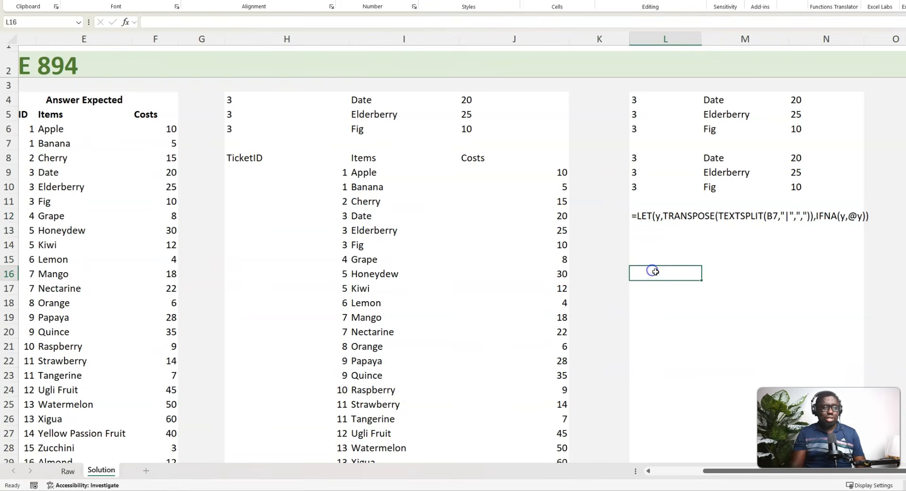
text(=randar)
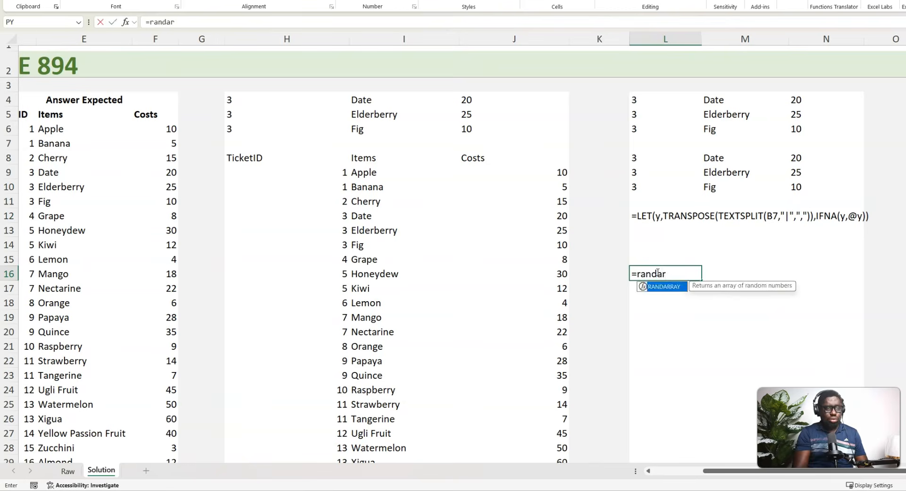
key(Tab)
text(3,3)
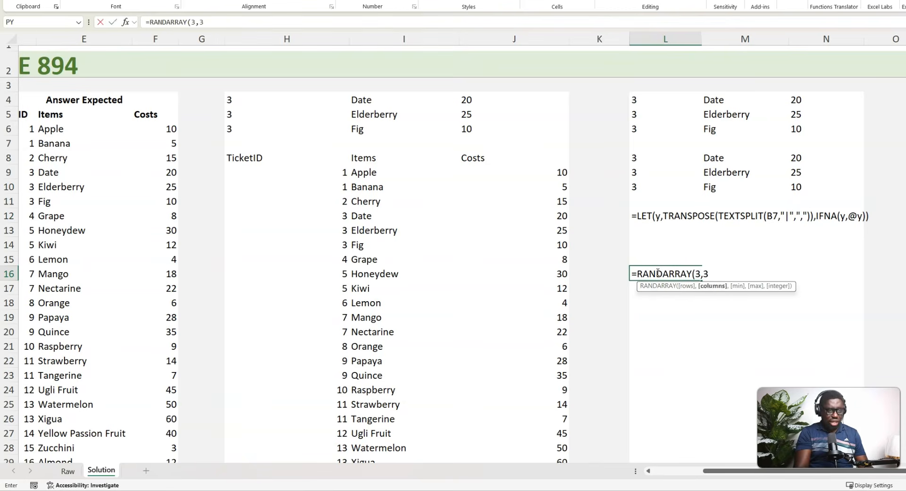
text(,5,15,1)
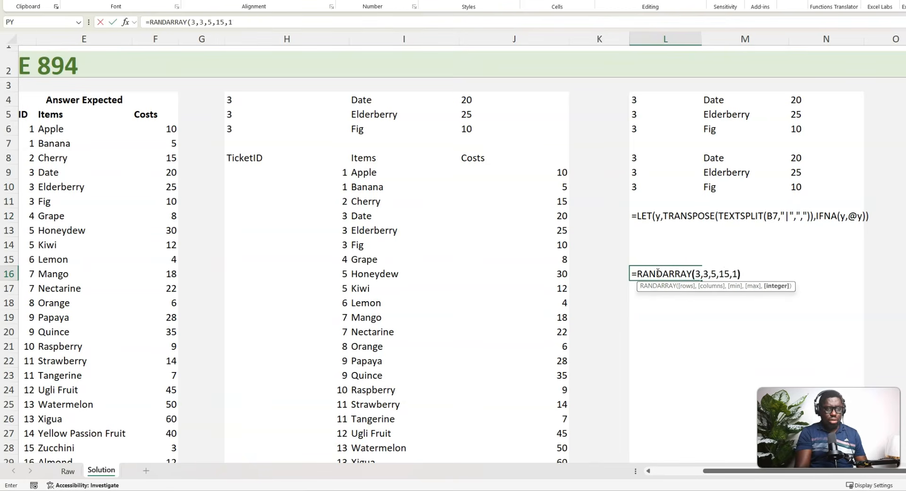
key(ctrl+Return)
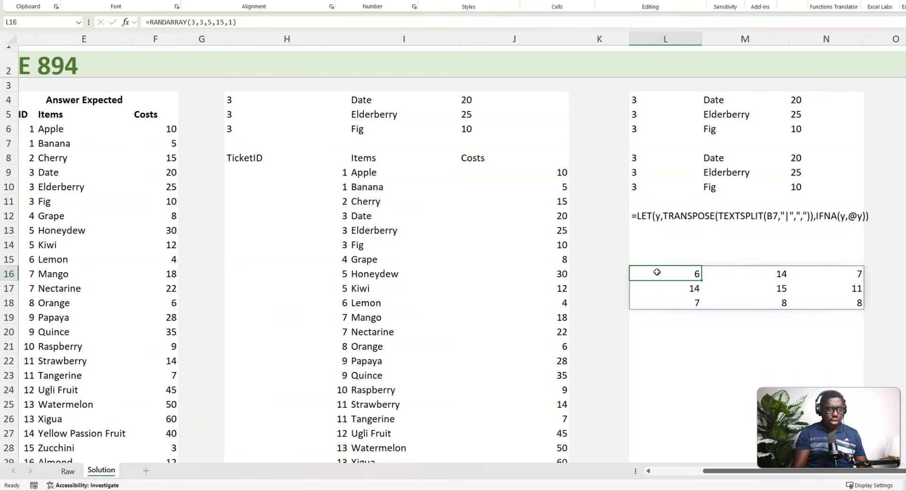
- Convert the random array spilling from L16 to static values in place
key(ctrl+shift+Down)
key(ctrl+shift+Right)
key(ctrl+c)
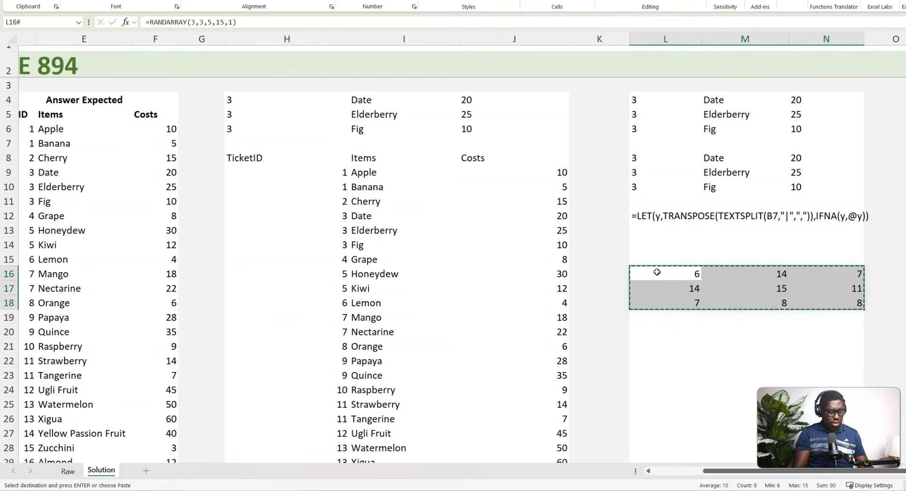
key(ctrl+alt+v)
key(v)
key(Return)
key(Escape)
- Enter =5+L16:N18 in L20 to add 5 to every value of the sample array
key(Down)
key(Down)
key(Down)
key(Down)
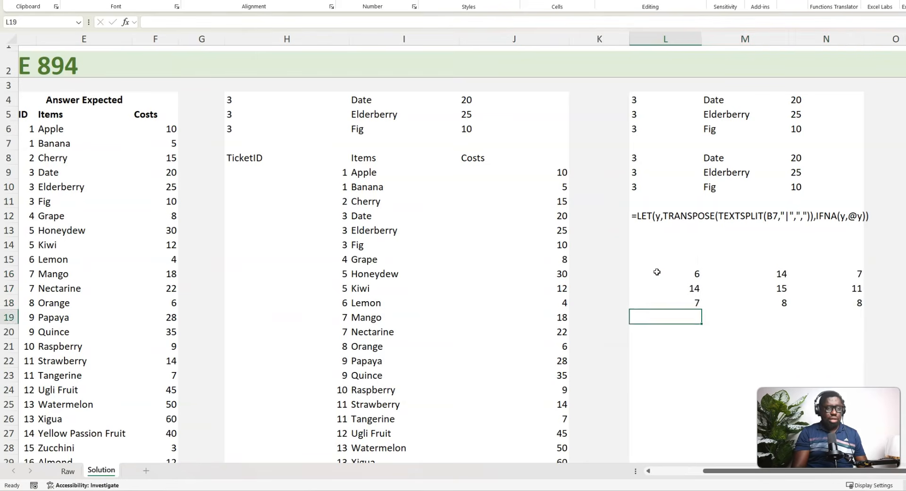
text(=5+)
key(Up)
key(Up)
key(Up)
key(shift+Down)
key(shift+Down)
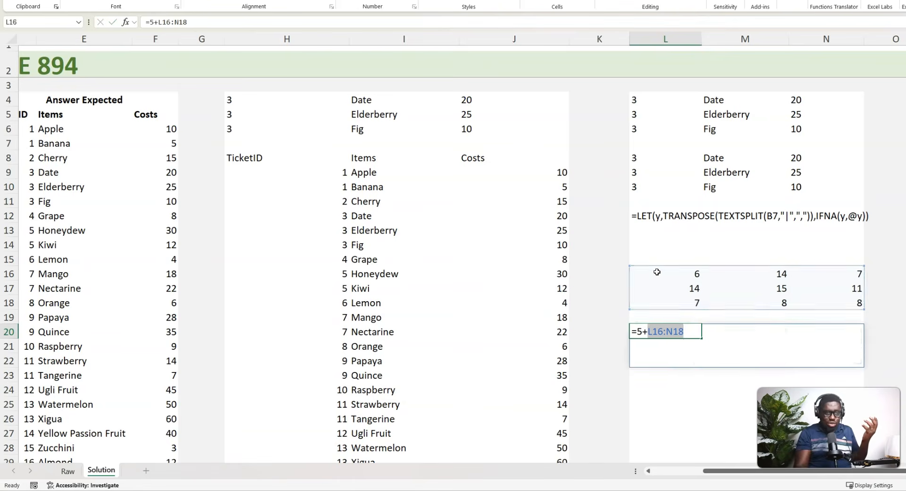
key(ctrl+Return)
click(700, 332)
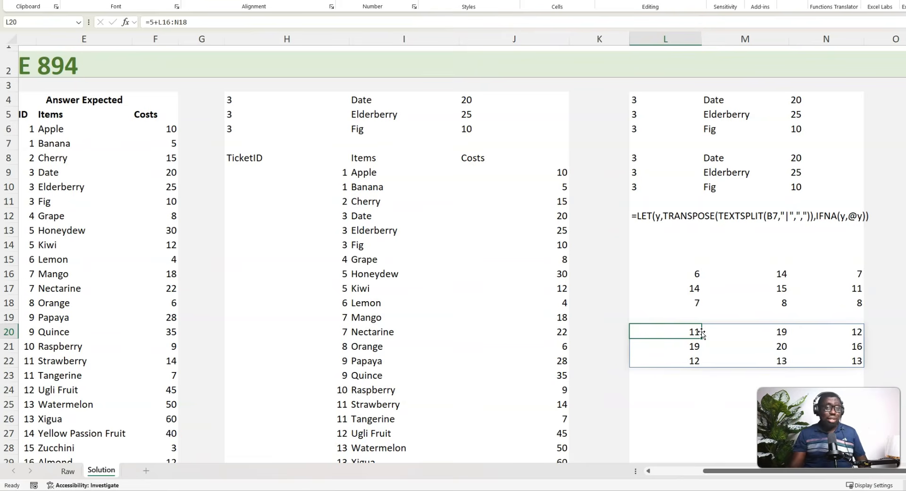
- Clear the sample arrays in L16:N22 and select L12
drag(678, 277, 817, 360)
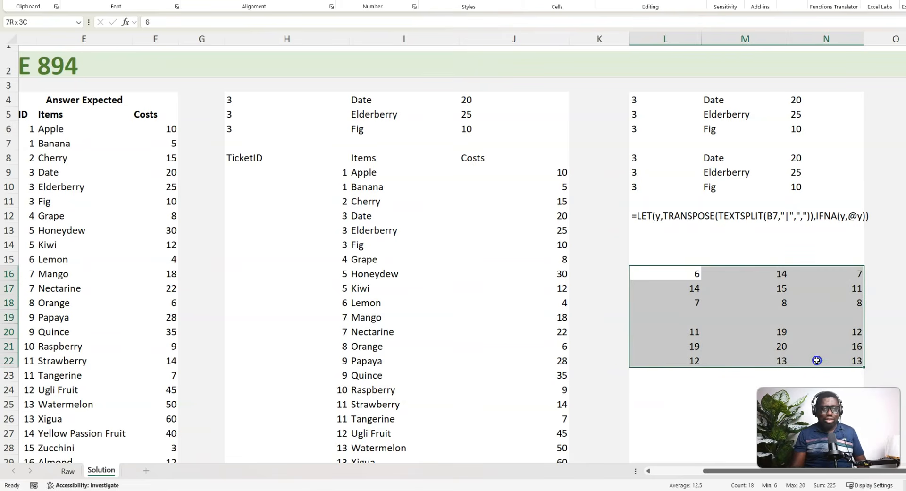
key(Delete)
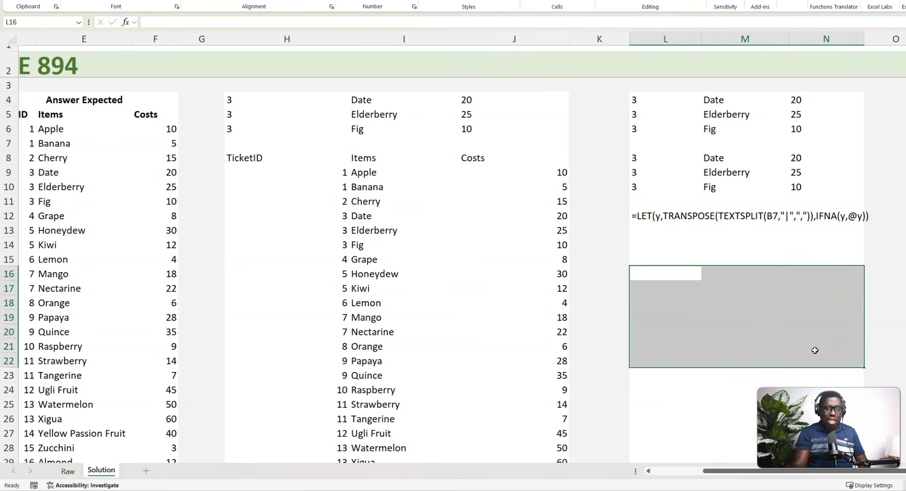
click(643, 215)
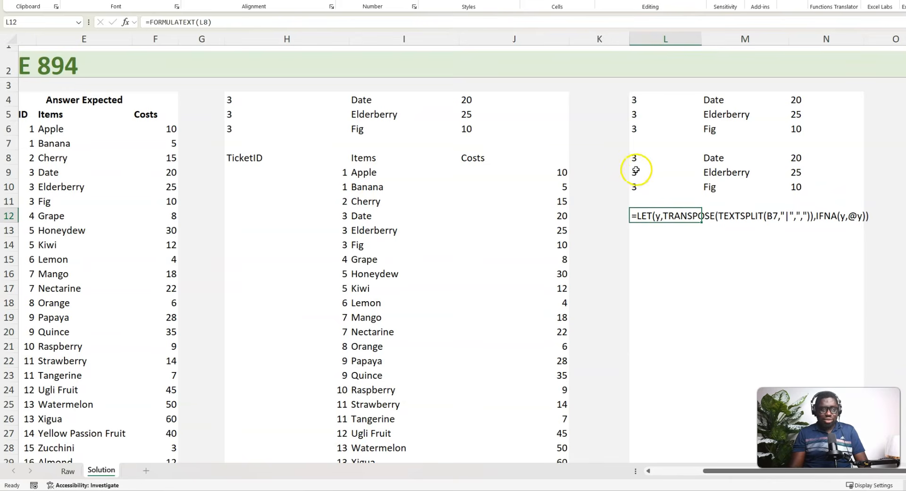